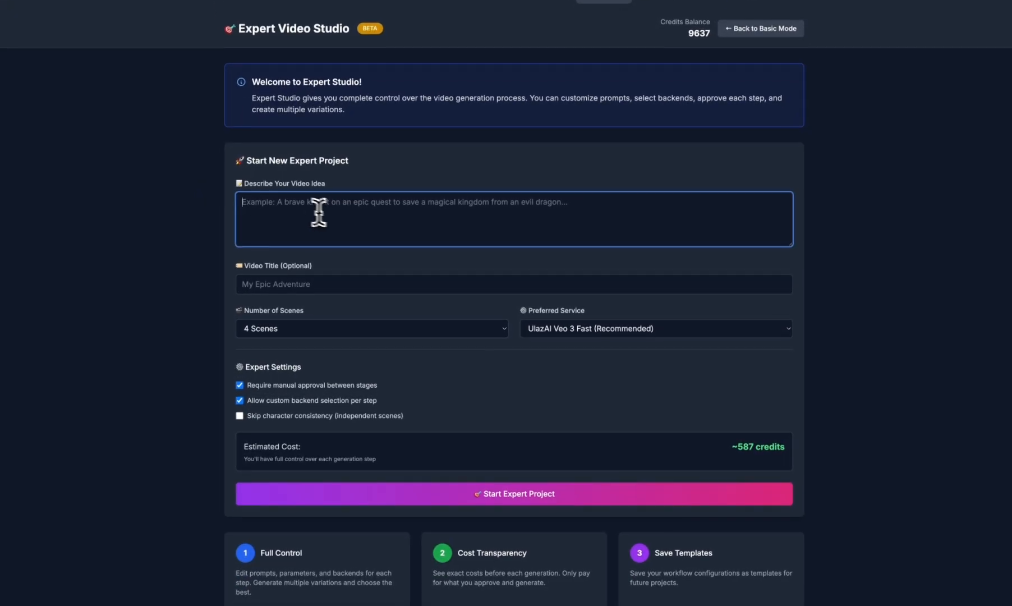
Look through the scene count and preferred service options, UlazAI Veo 3 Fast and UlazAI Video API, in the new expert project form
left_click(284, 354)
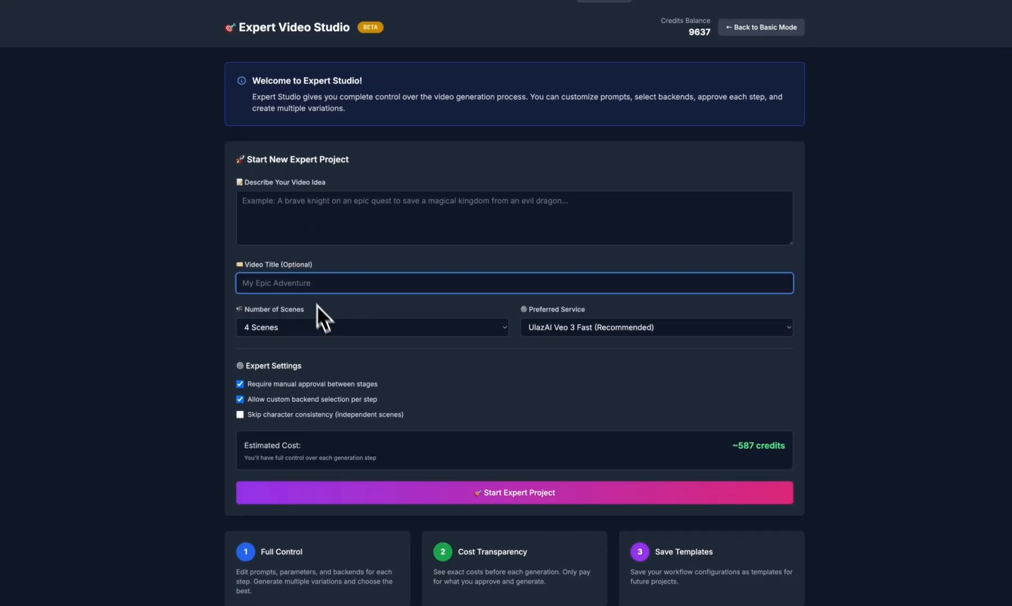
left_click(327, 329)
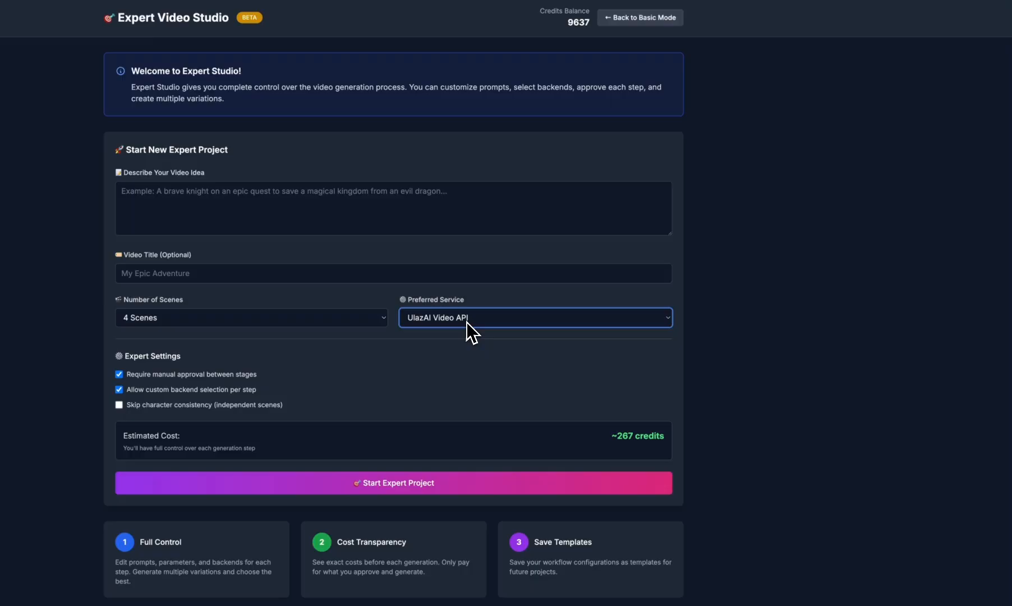
left_click(467, 322)
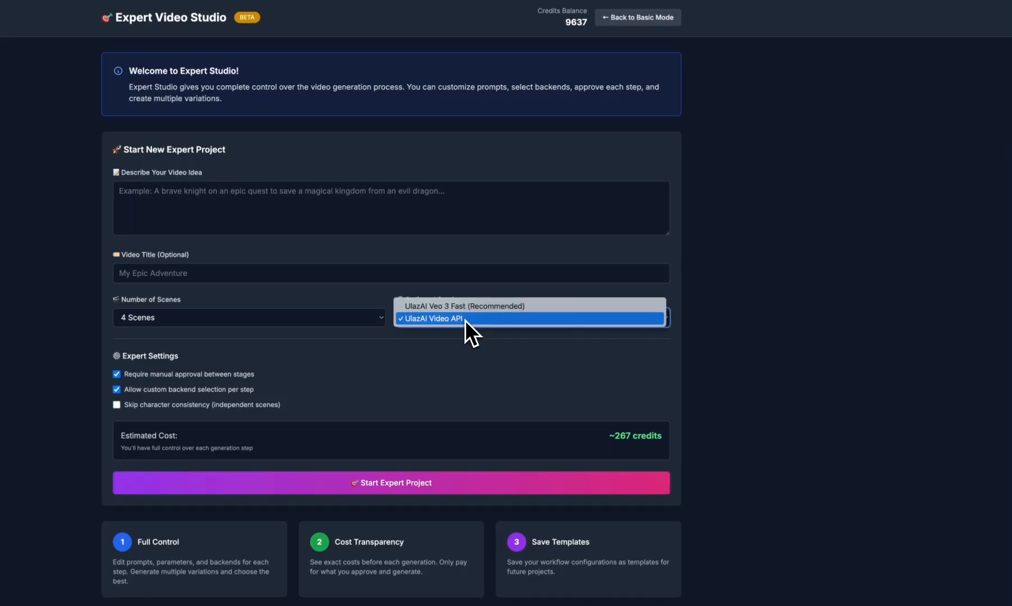
key("Up")
key("Return")
left_click(468, 319)
left_click(467, 330)
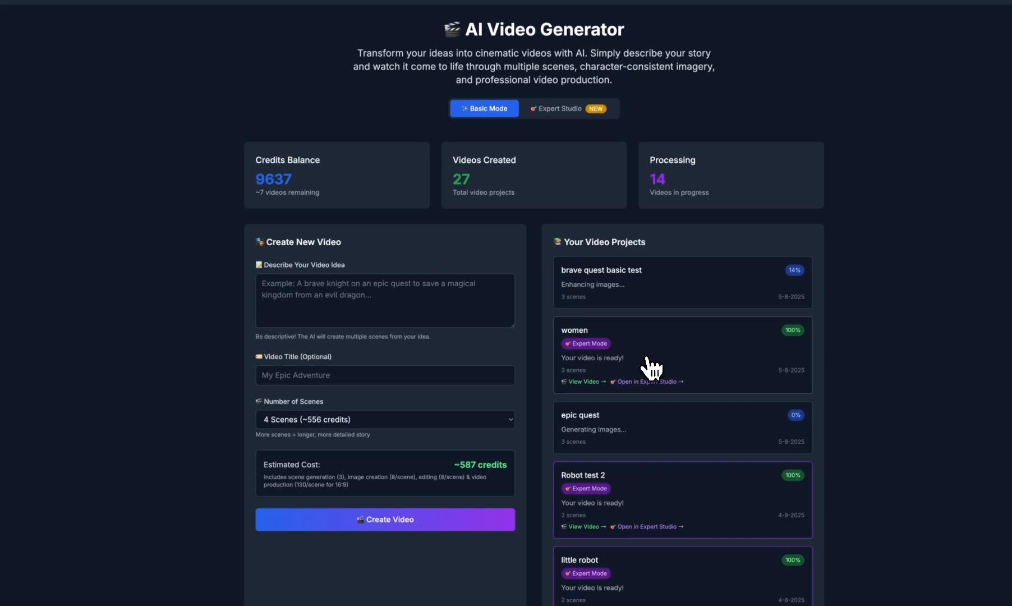
Open the completed women project and check its original prompt in edit mode, cancelling the edit
left_click(647, 359)
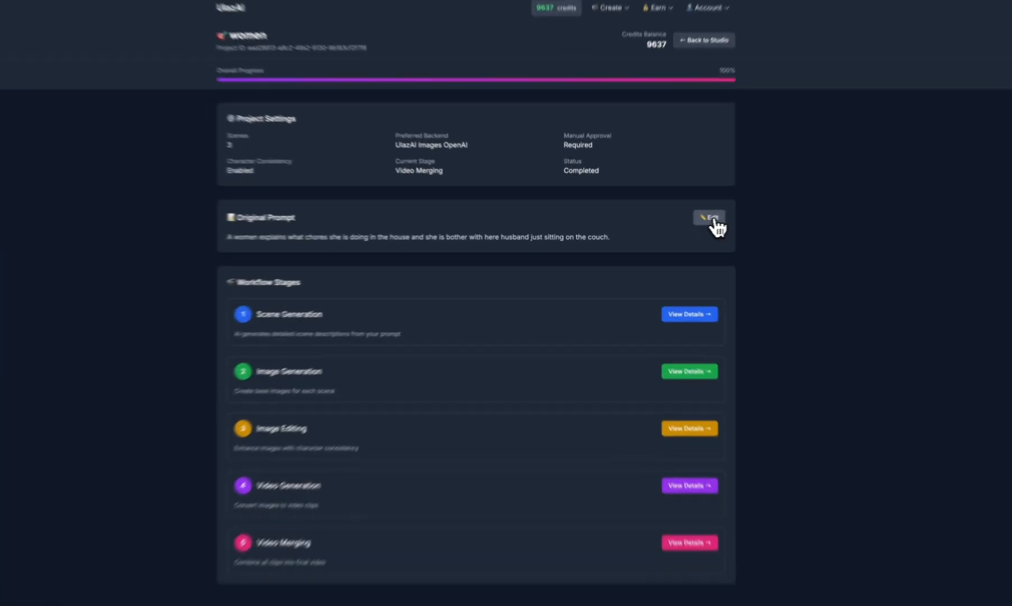
left_click(667, 225)
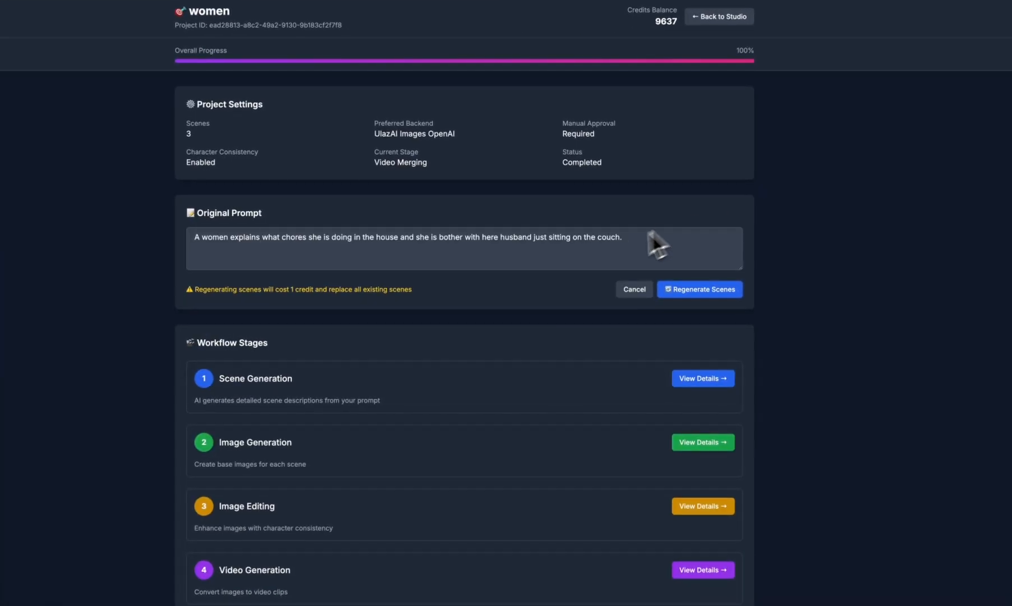
left_click(635, 289)
Review the generated scene descriptions in the Scene Generation stage, including the editable fields of Scene 1
left_click(701, 324)
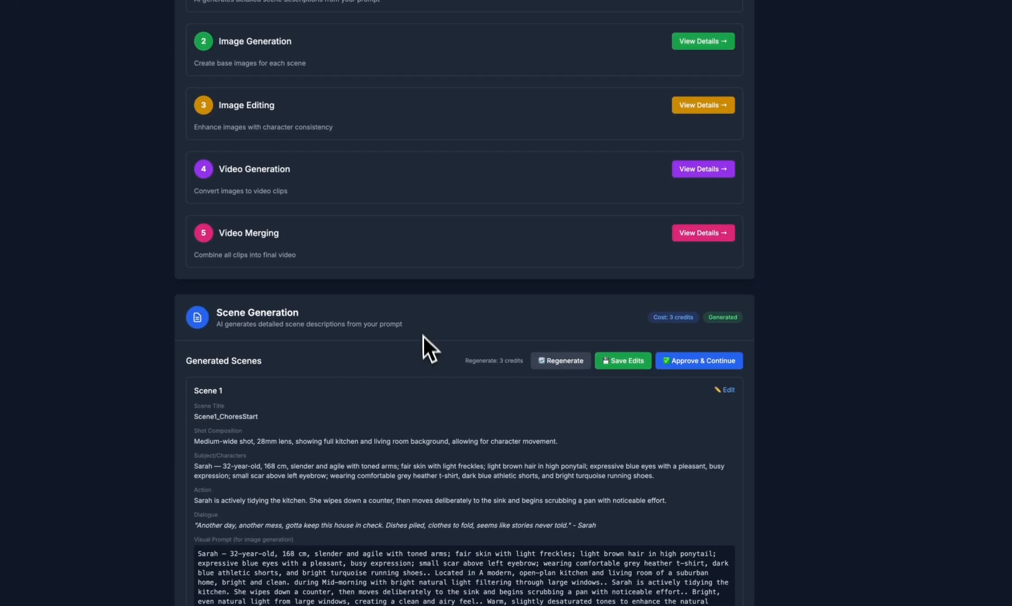
scroll(431, 305, "down", 5)
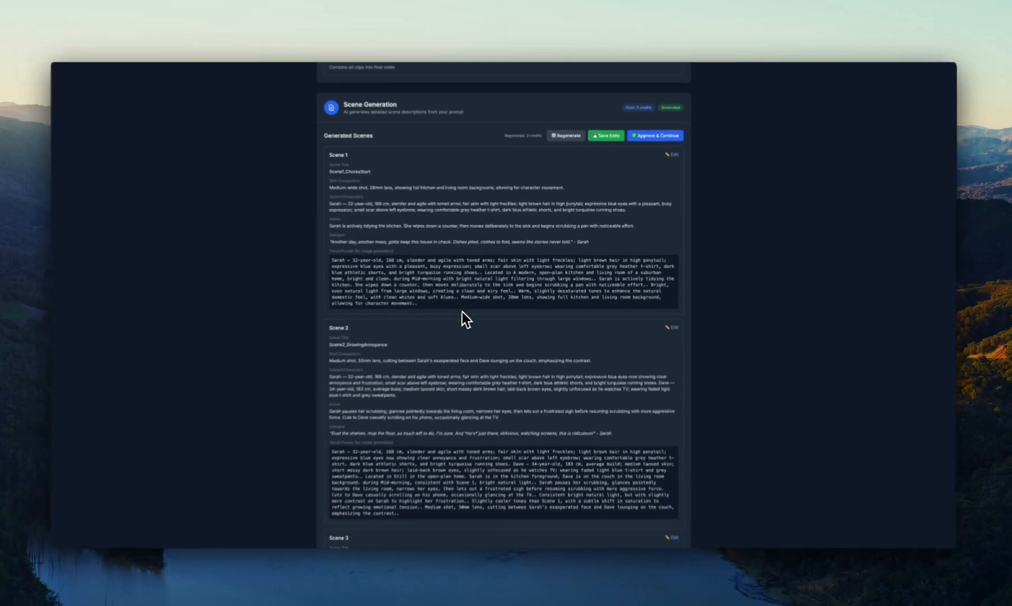
scroll(475, 292, "down", 3)
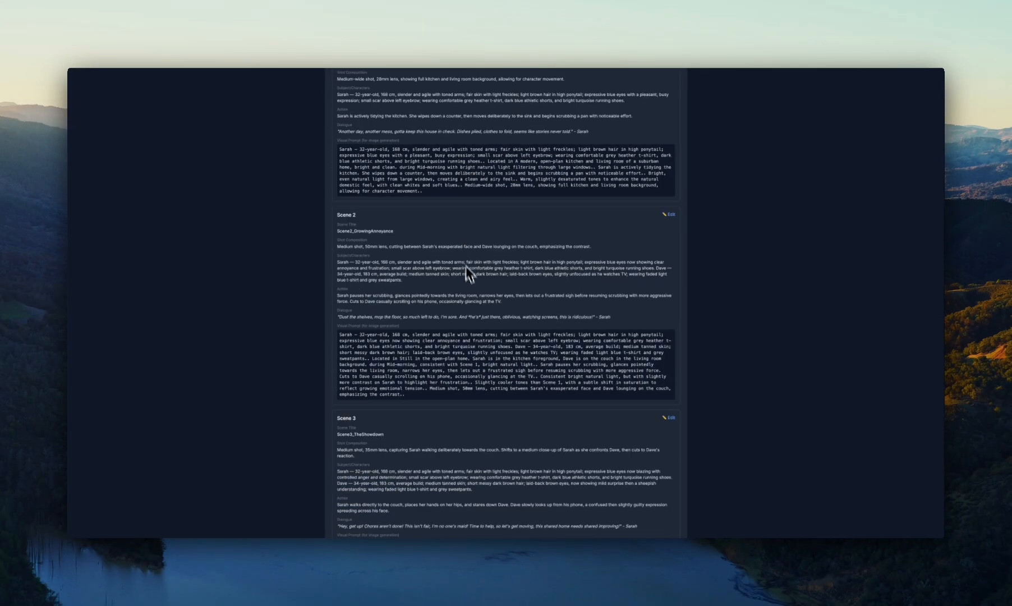
scroll(480, 331, "down", 3)
scroll(487, 381, "up", 6)
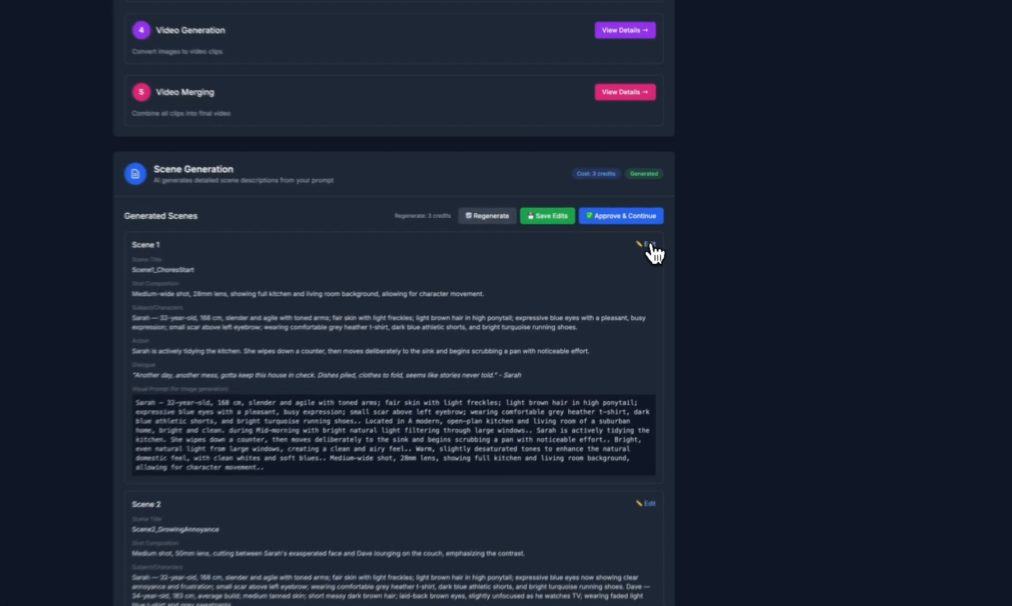
left_click(669, 239)
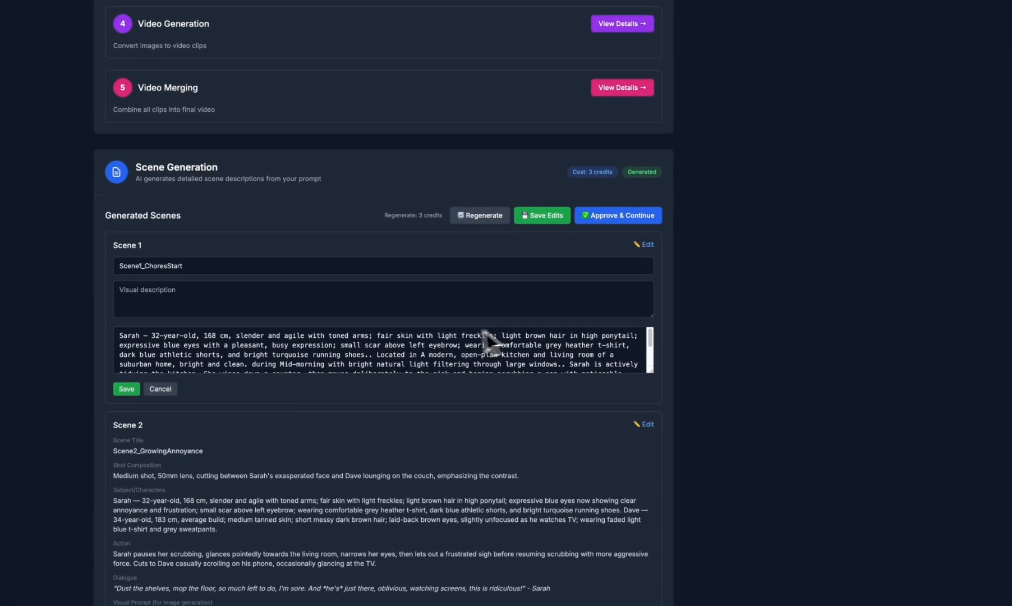
left_click(651, 245)
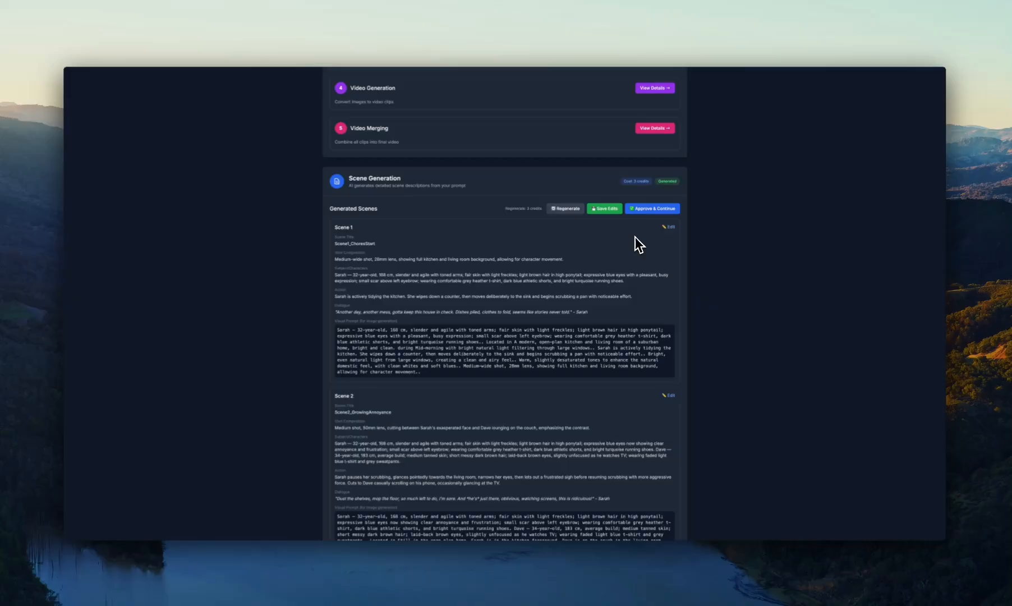
Open the Image Generation stage's details and examine Scene 1's base image and its full image prompt
scroll(640, 230, "up", 3)
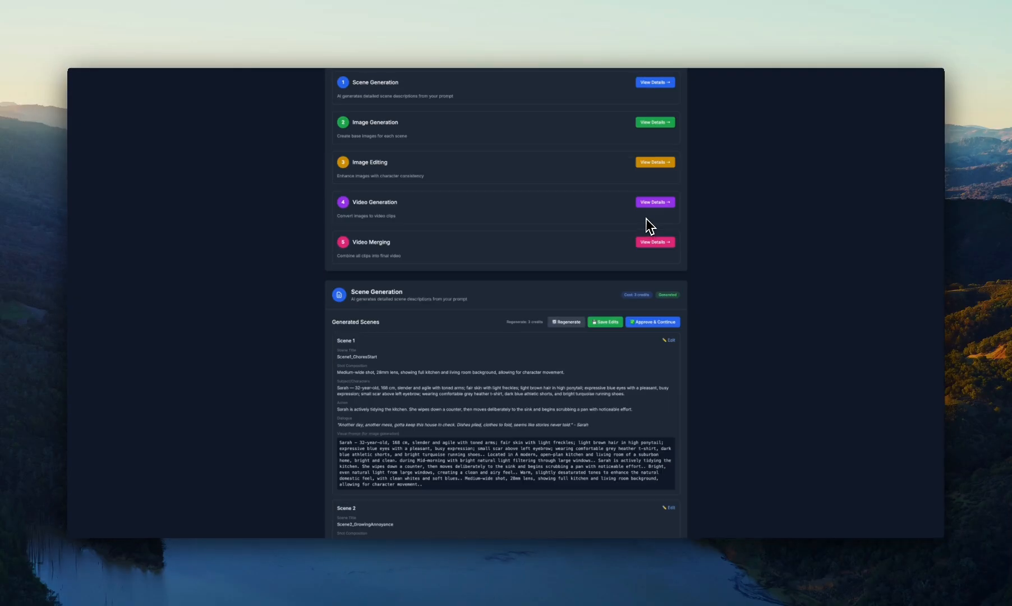
scroll(660, 343, "up", 2)
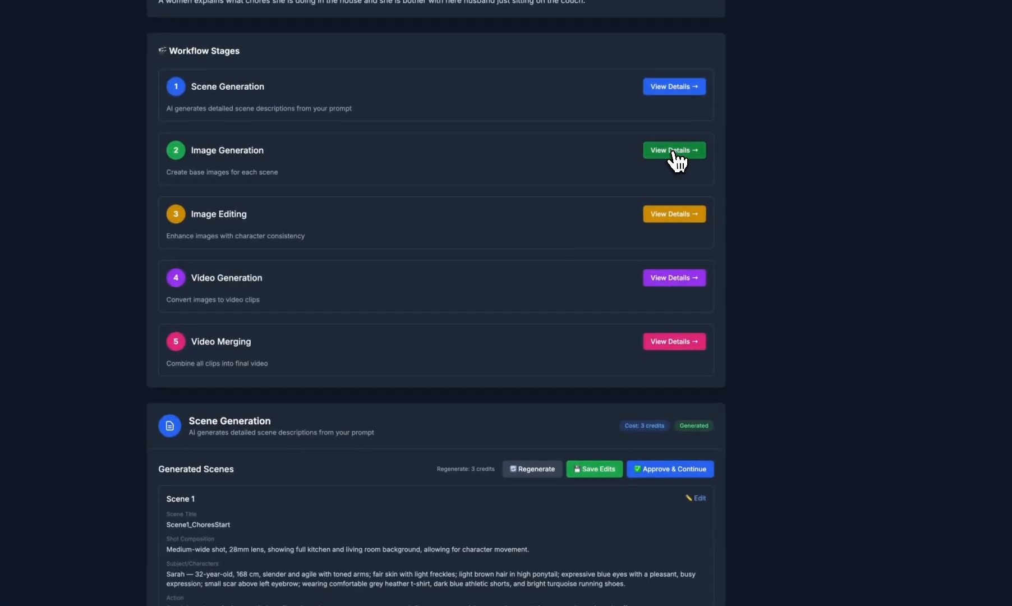
left_click(660, 202)
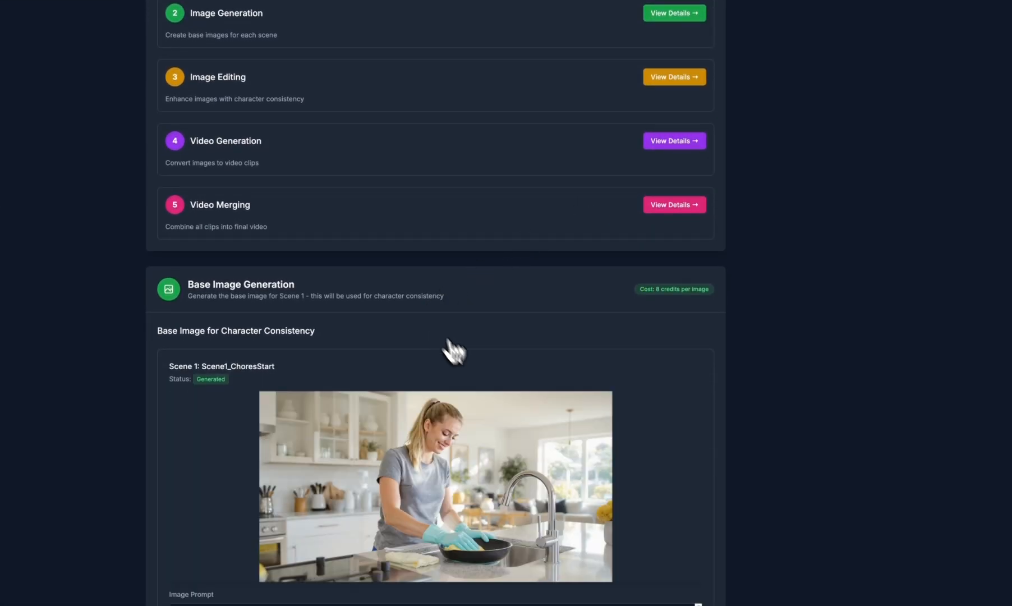
scroll(451, 349, "down", 1)
scroll(420, 347, "down", 3)
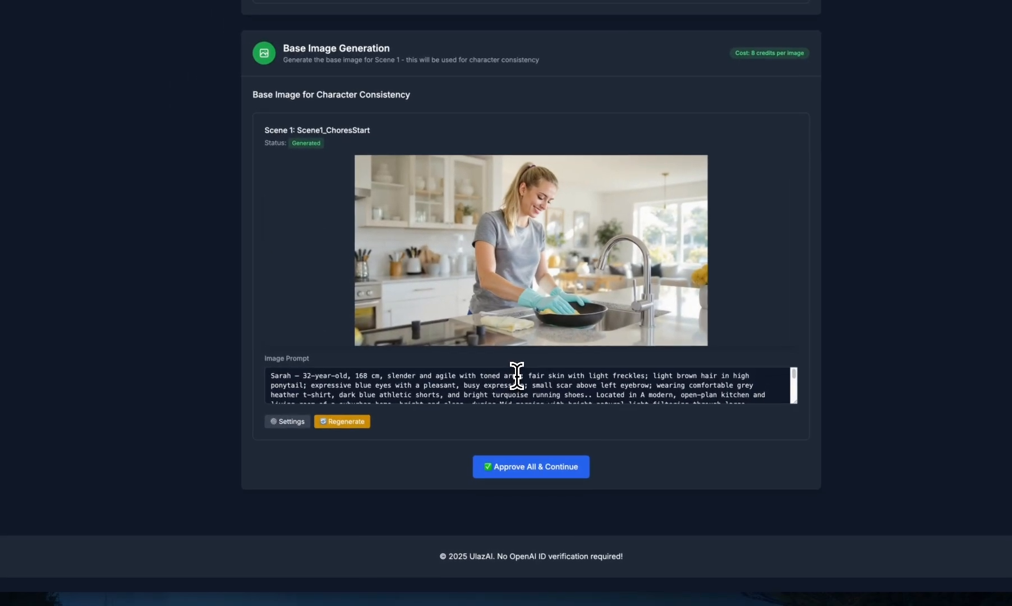
left_click_drag(420, 471, 544, 487)
left_click_drag(673, 435, 662, 385)
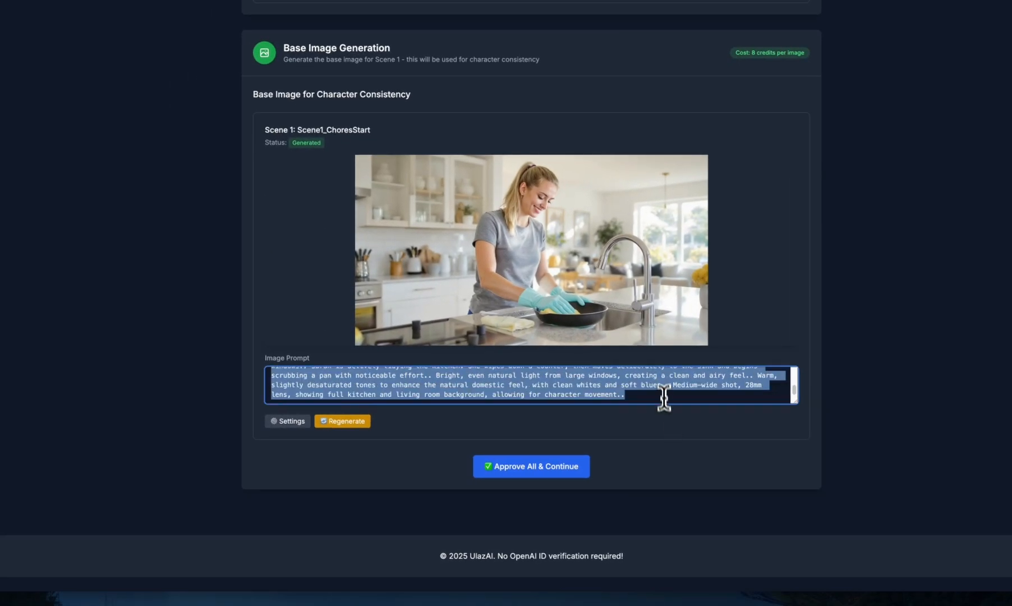
left_click(662, 385)
left_click(574, 257)
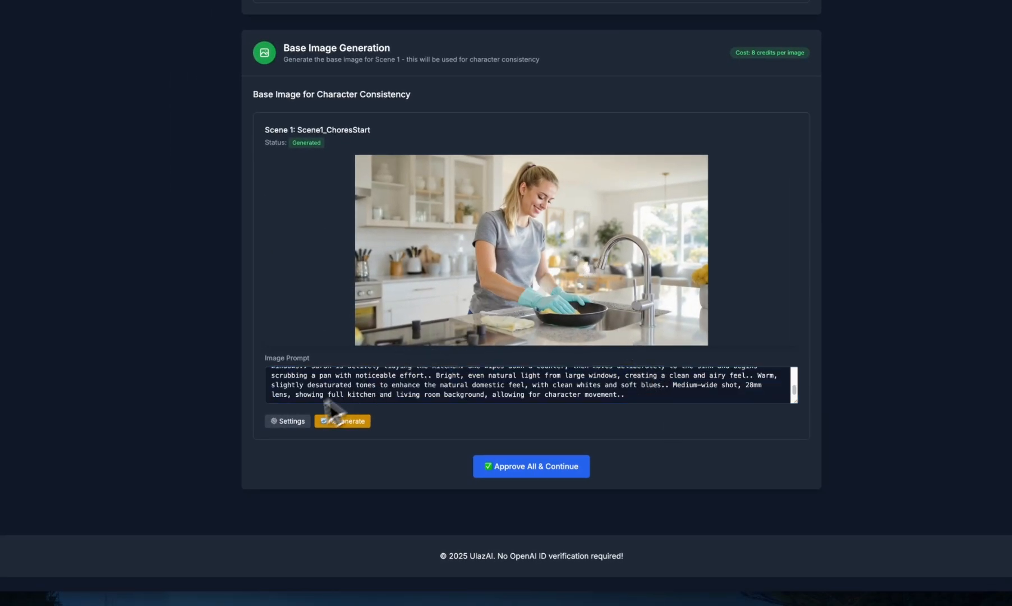
Check the available backends and aspect ratios in the generation settings of Scene 1's base image
left_click(278, 421)
left_click(404, 478)
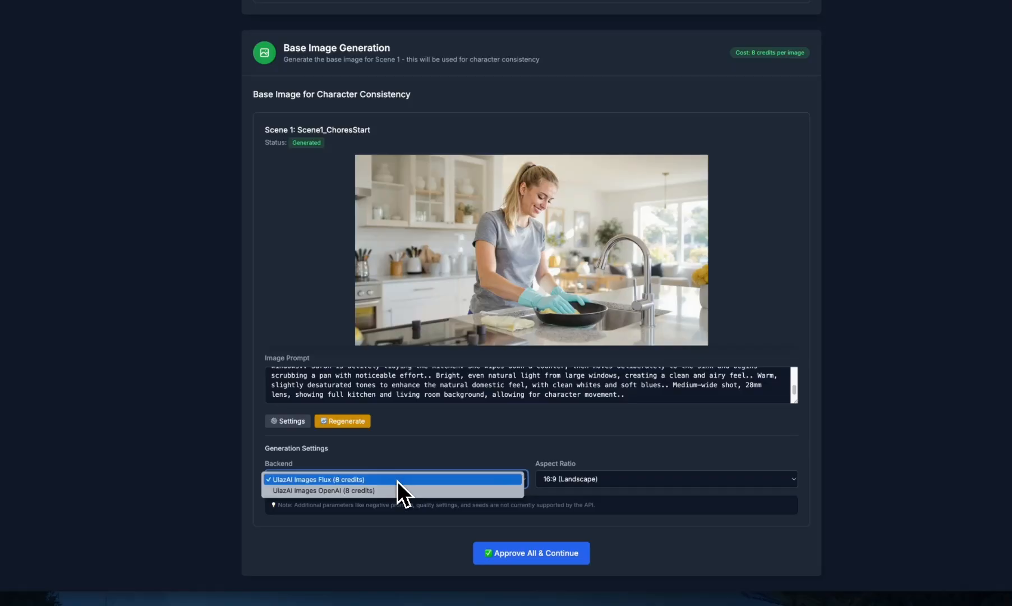
left_click(420, 445)
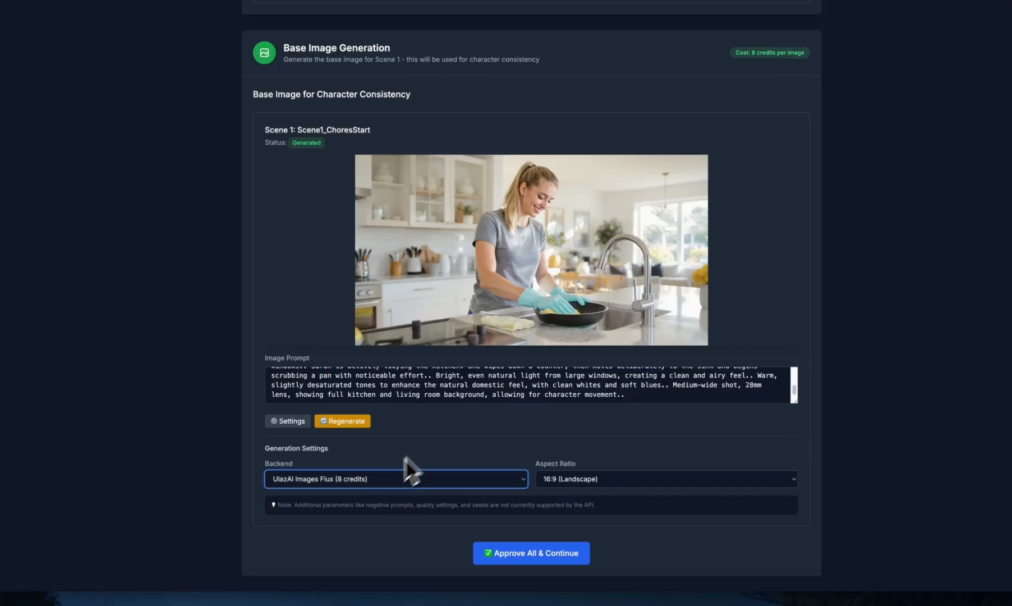
left_click(583, 475)
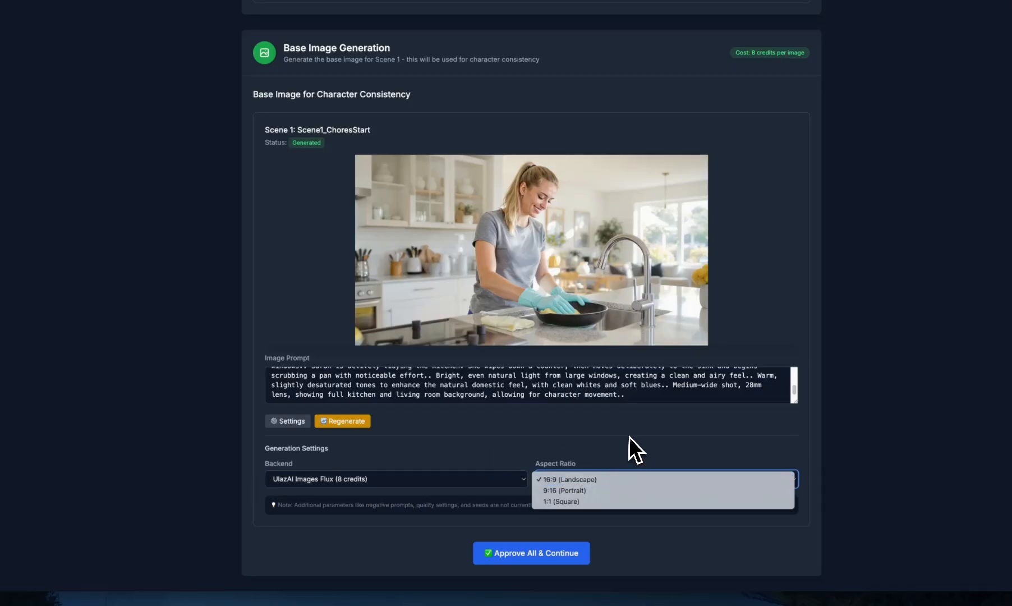
left_click(607, 458)
left_click(583, 446)
Open the Image Editing stage's details and examine the character reference and Scene 2's edited image with its edit prompt
scroll(673, 311, "up", 2)
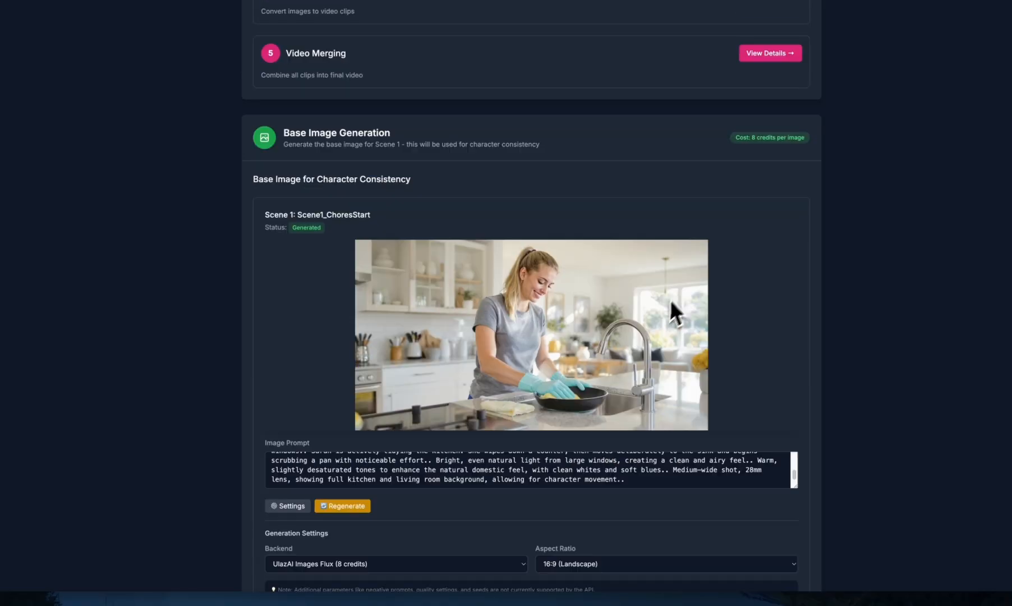
scroll(702, 188, "up", 4)
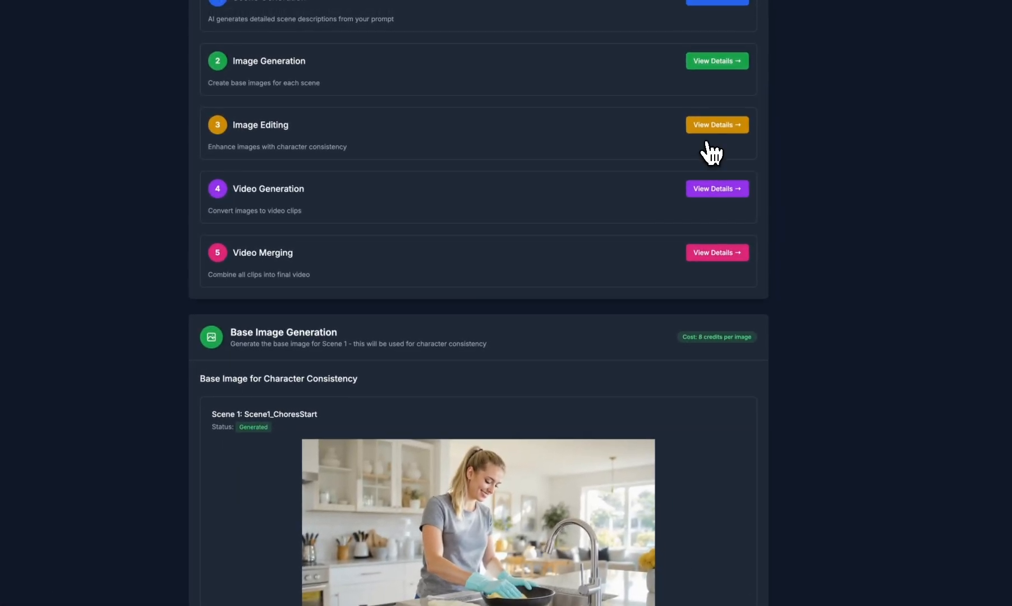
left_click(724, 126)
scroll(493, 388, "down", 7)
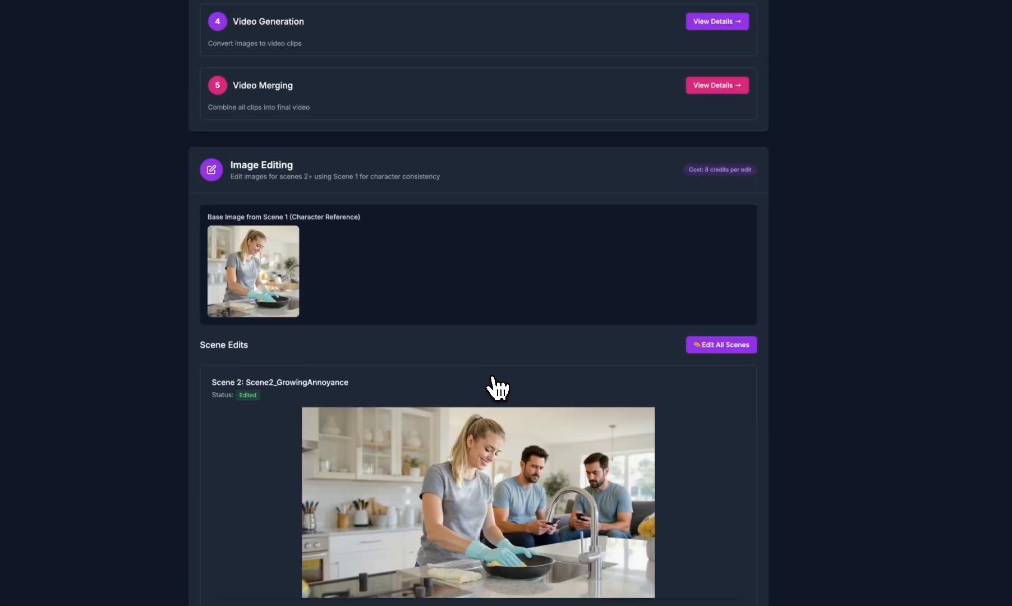
scroll(321, 215, "up", 3)
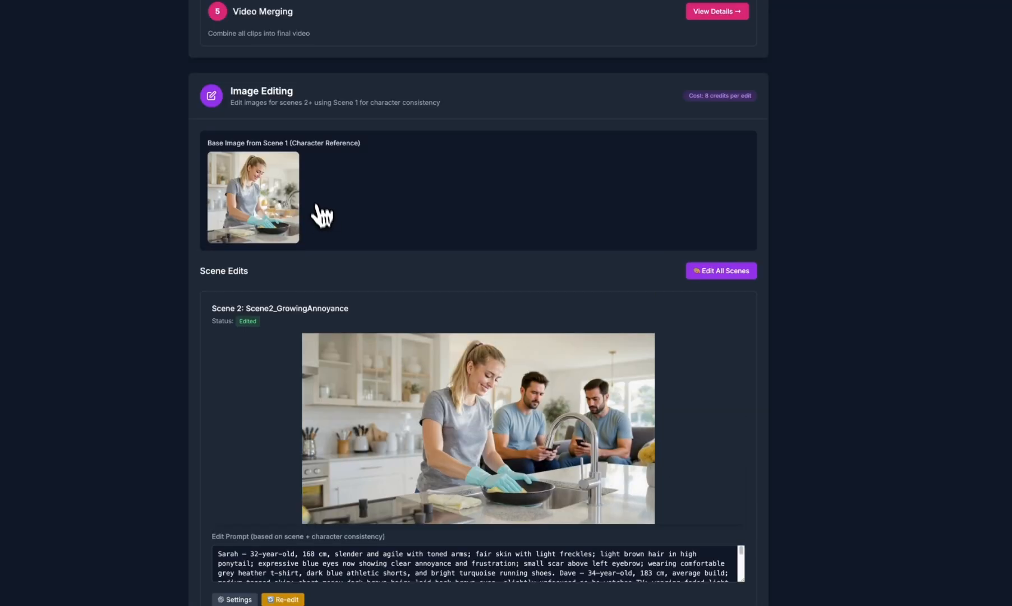
scroll(398, 301, "down", 3)
left_click_drag(440, 373, 520, 418)
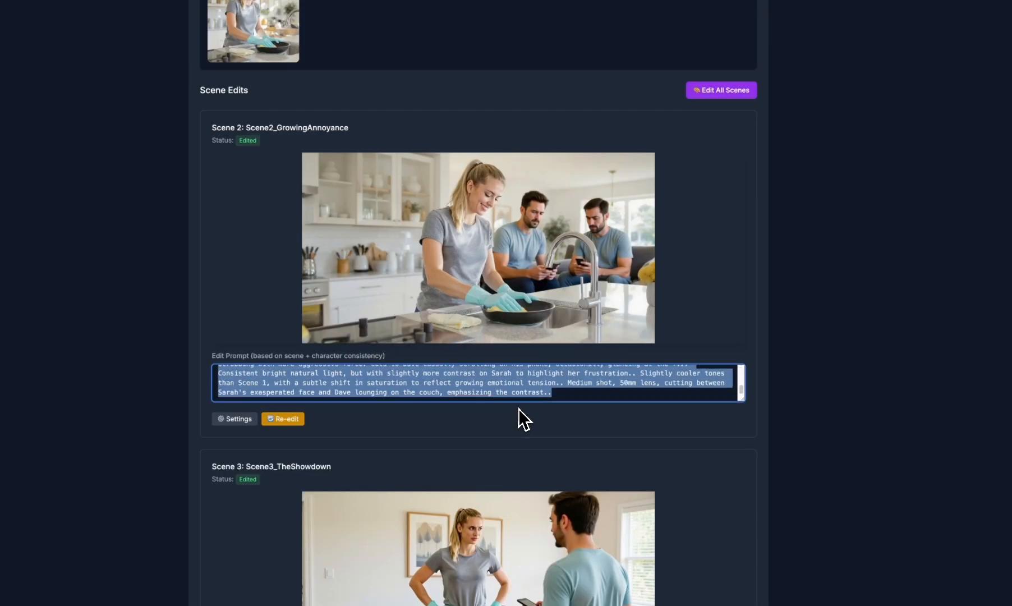
left_click(519, 418)
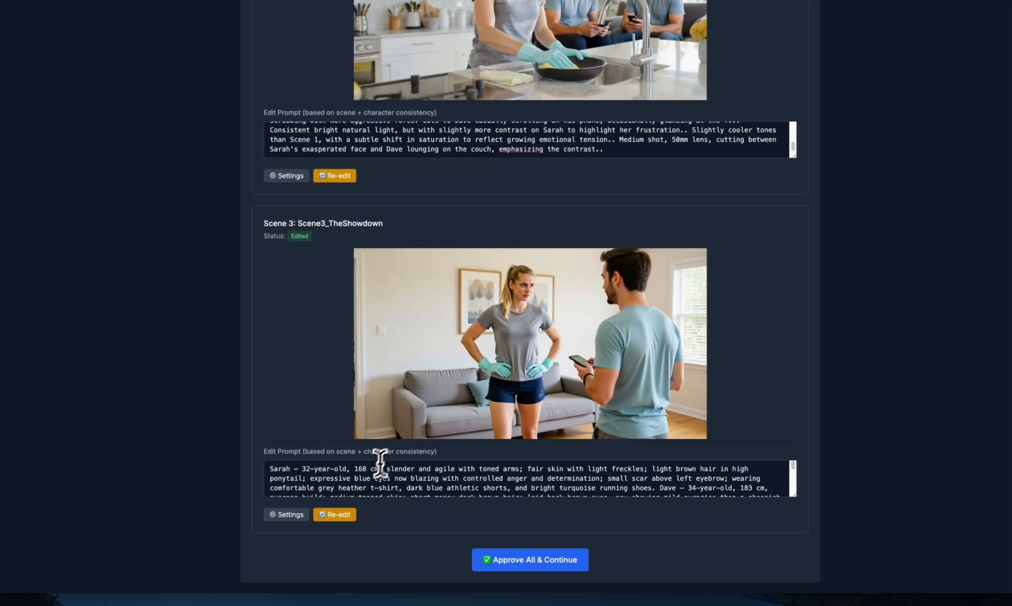
Read Scene 3's edit prompt and compare the edited images of Scenes 2 and 3
left_click_drag(331, 579, 519, 597)
left_click(519, 596)
scroll(540, 452, "up", 2)
scroll(576, 349, "up", 3)
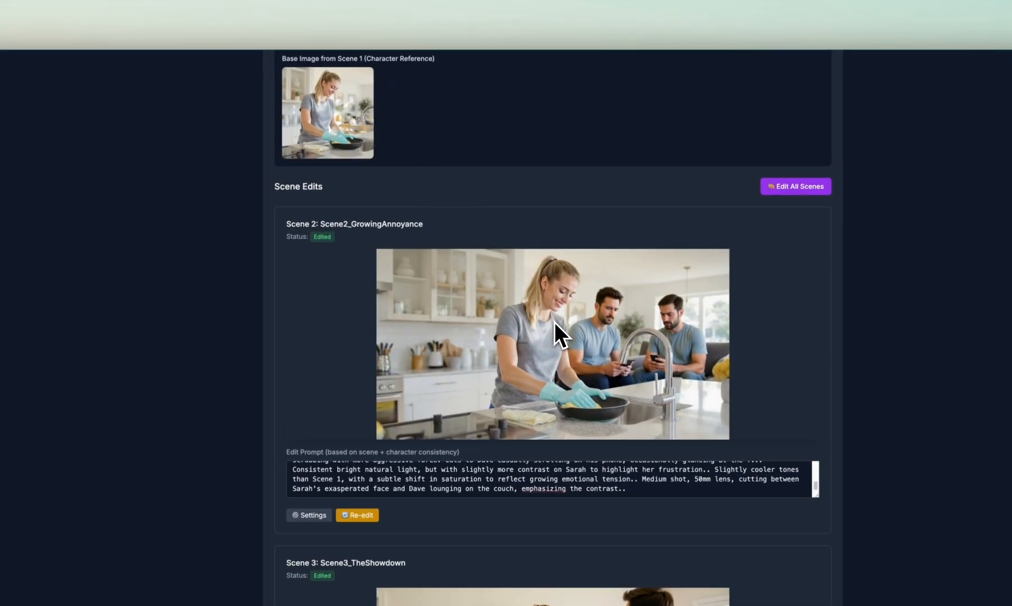
scroll(561, 330, "down", 4)
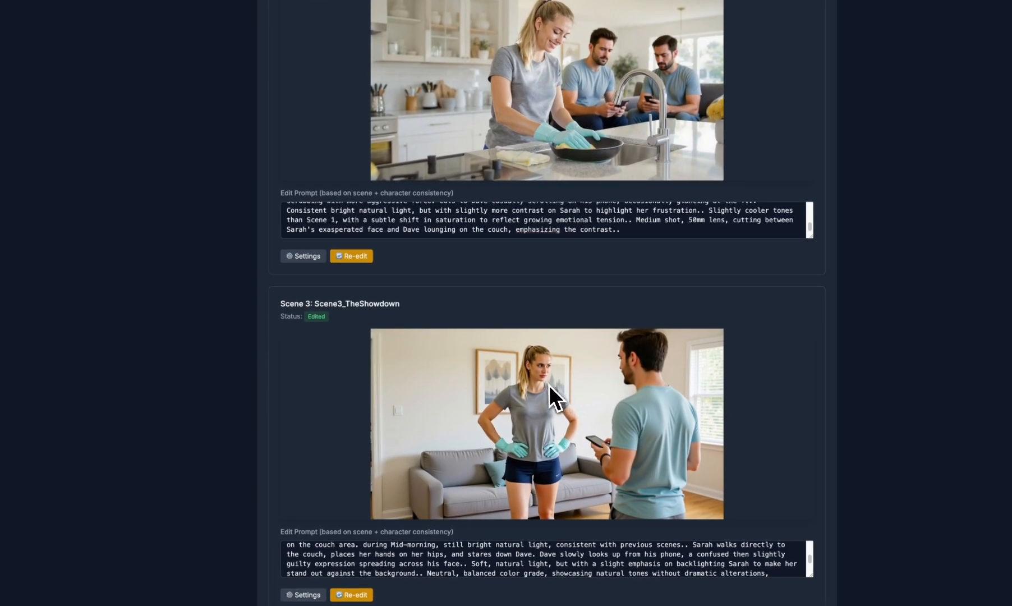
Show Scene 2's edit settings and check which image backends are offered for re-editing it
left_click(307, 257)
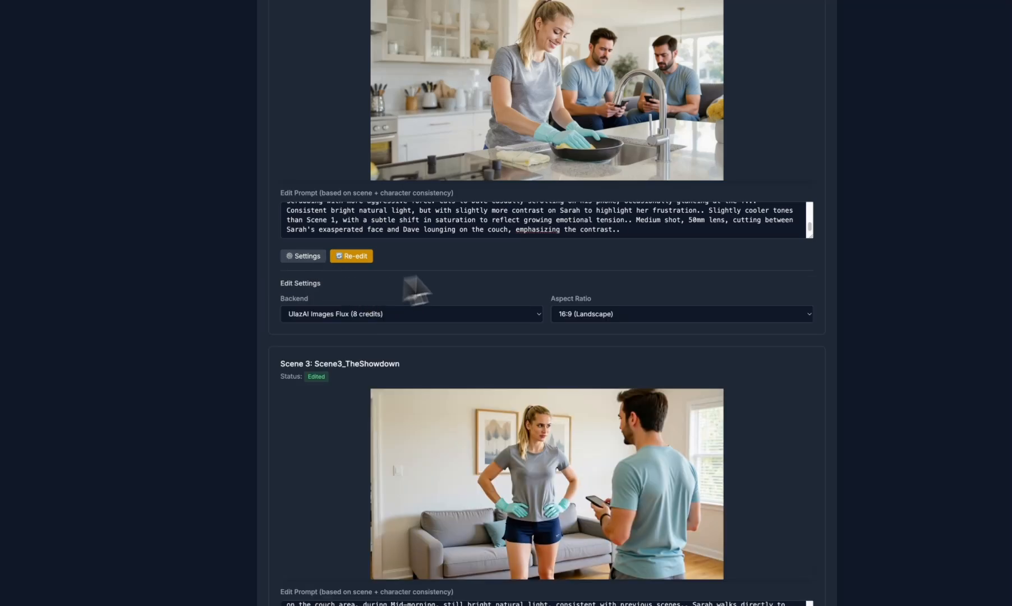
left_click(314, 257)
double_click(315, 257)
left_click(344, 315)
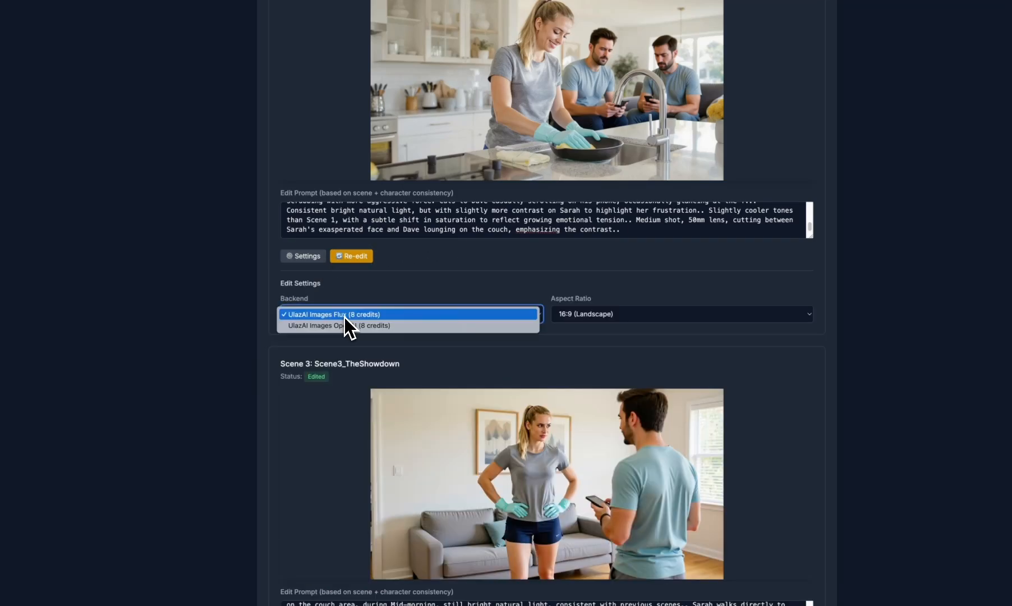
left_click(403, 314)
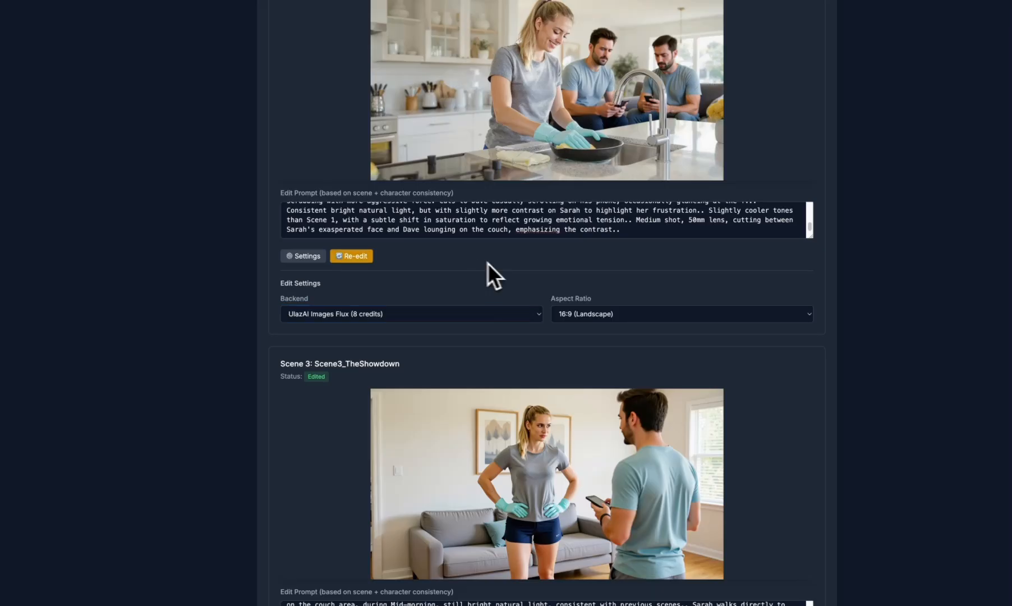
Open the Video Generation stage's details and view Scene 1's source image, generated video and motion prompt
scroll(534, 245, "up", 3)
scroll(488, 418, "up", 5)
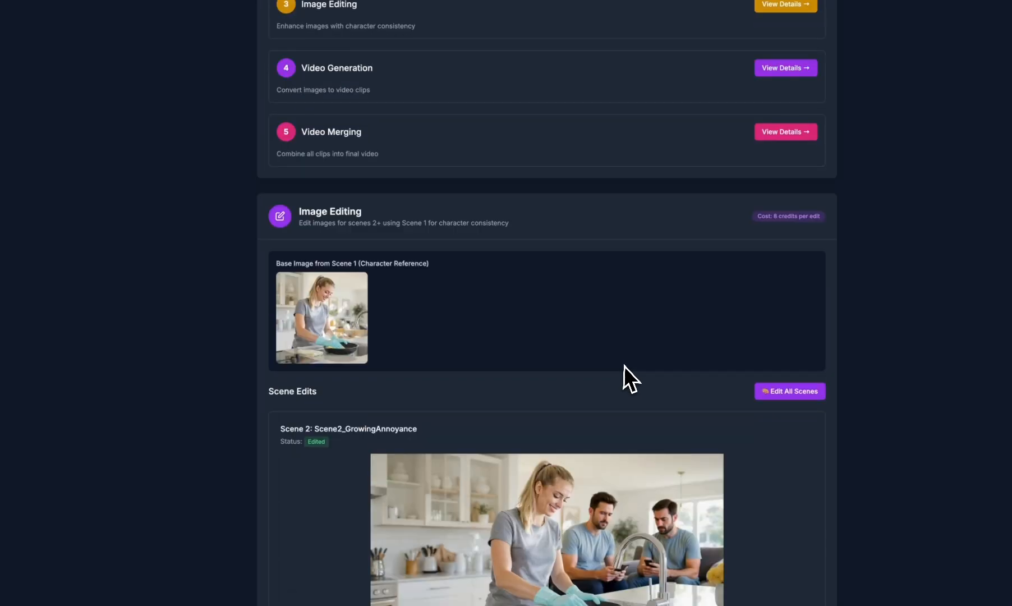
scroll(624, 366, "up", 2)
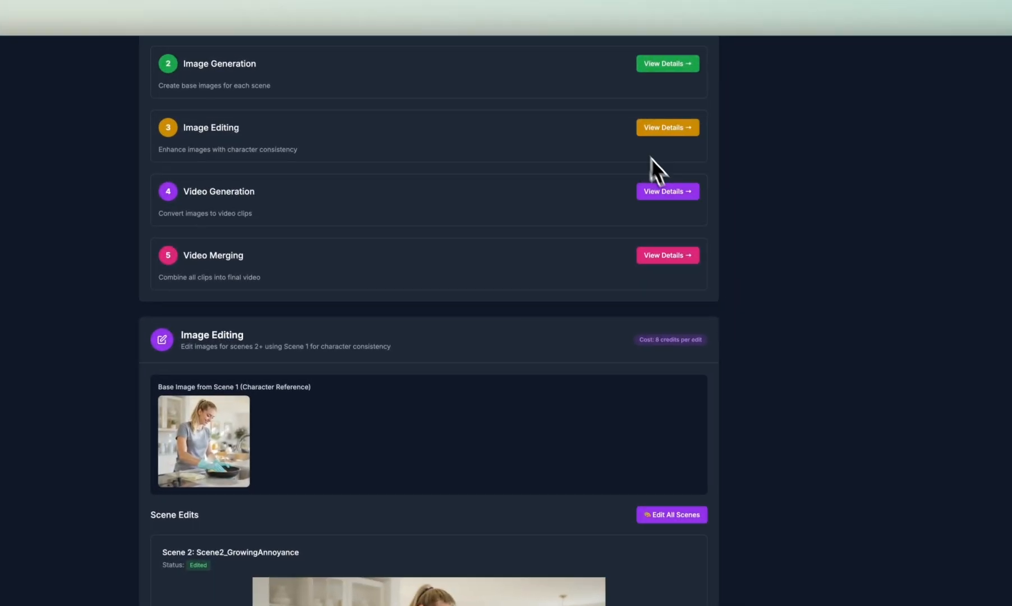
left_click(668, 191)
scroll(426, 359, "down", 3)
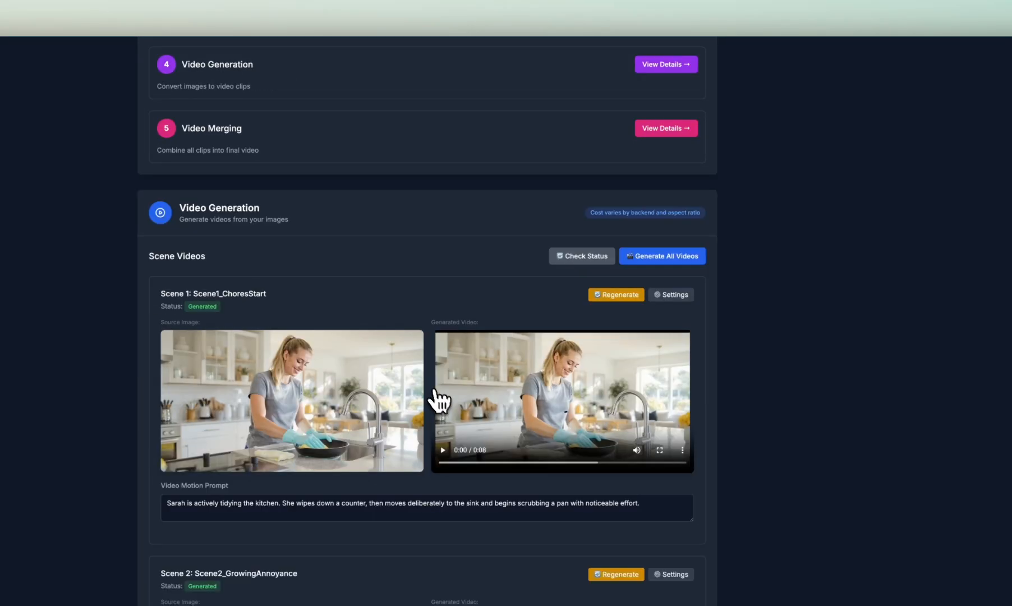
Look through the scene videos and their motion prompts and play Scene 1's generated video
scroll(467, 337, "down", 1)
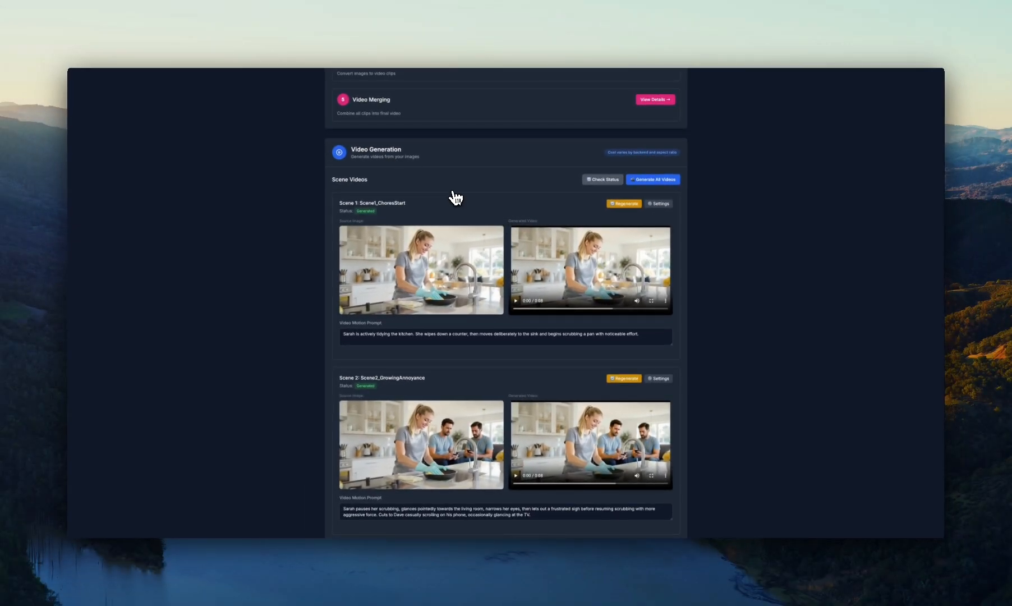
scroll(483, 264, "down", 3)
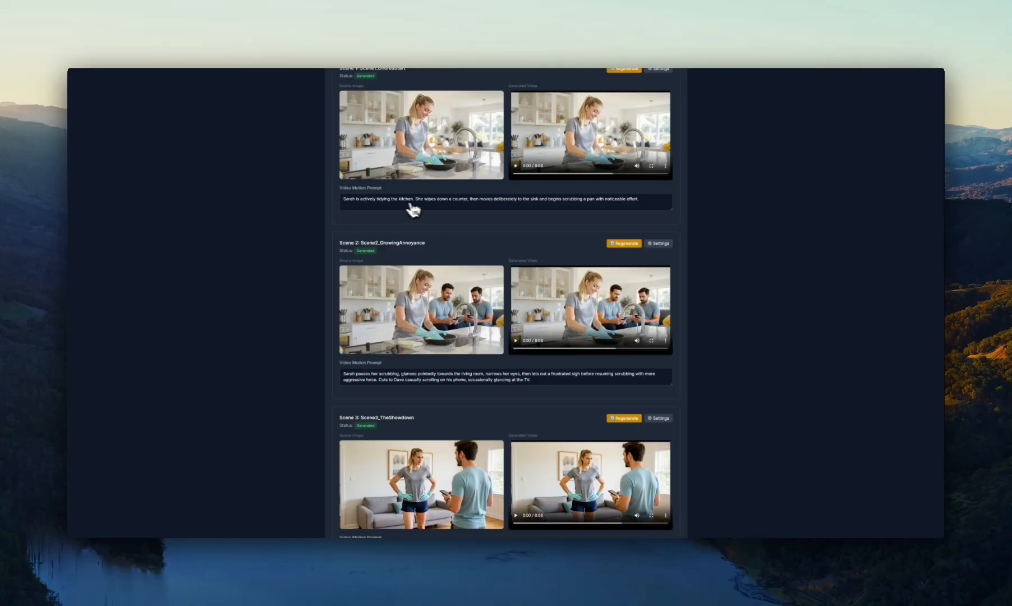
scroll(505, 258, "down", 3)
scroll(515, 291, "up", 5)
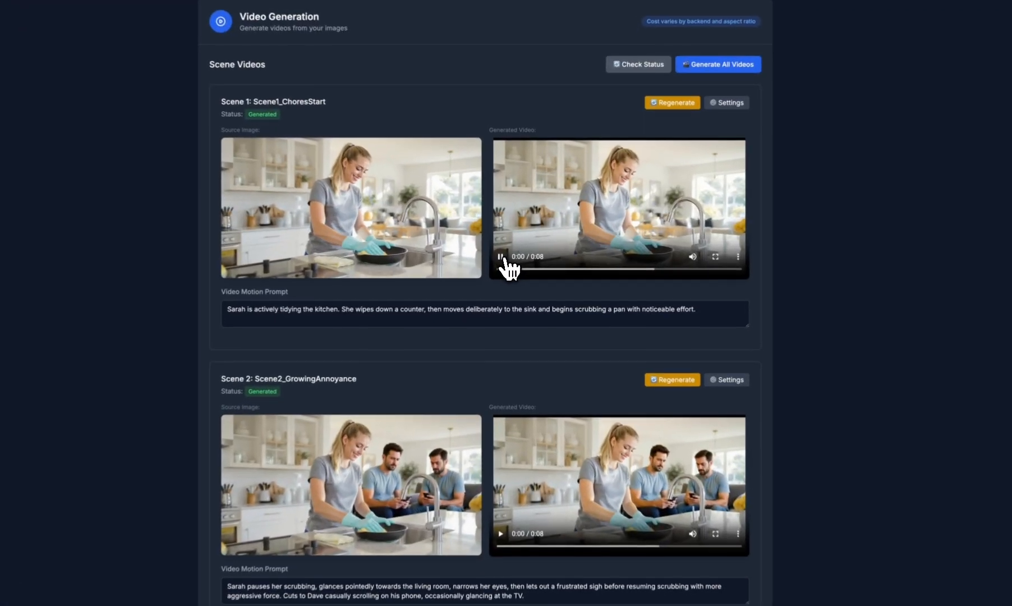
left_click(518, 252)
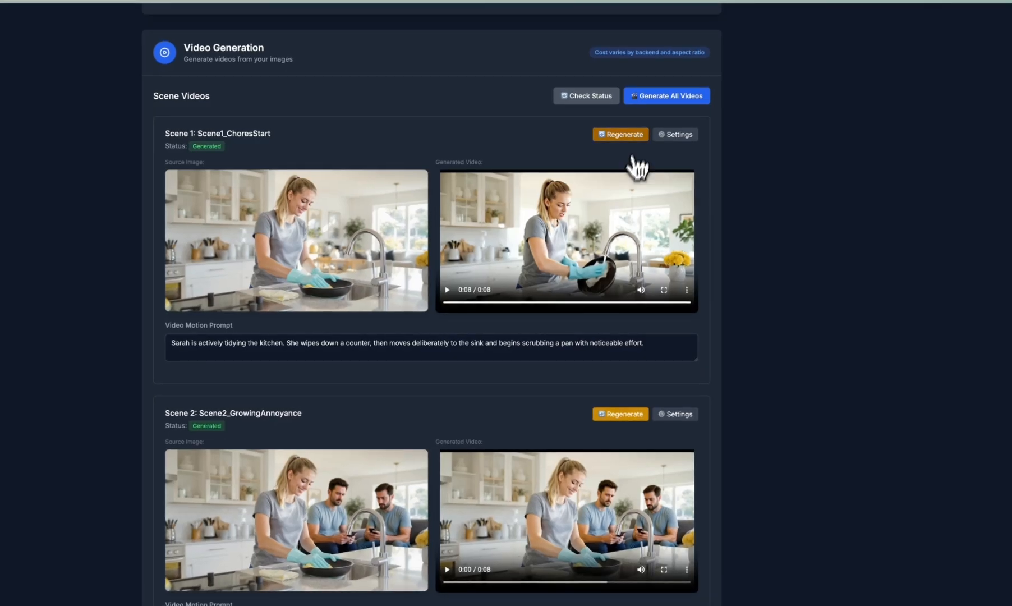
Show Scene 1's video generation settings and set its backend to UlazAI Veo 3 Fast (130-150 credits)
left_click(690, 137)
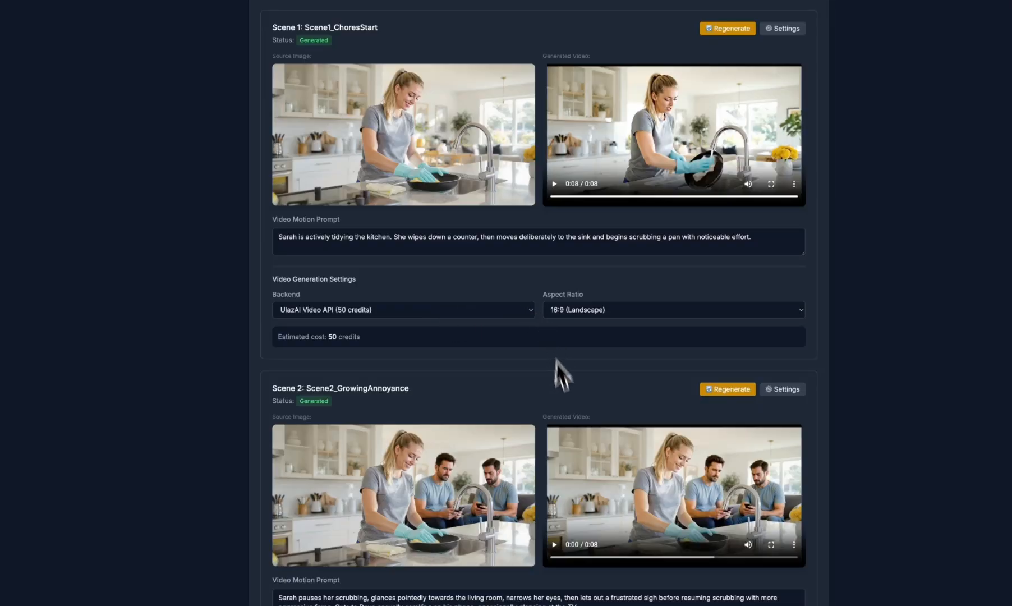
scroll(561, 404, "down", 2)
scroll(567, 452, "up", 1)
left_click(416, 219)
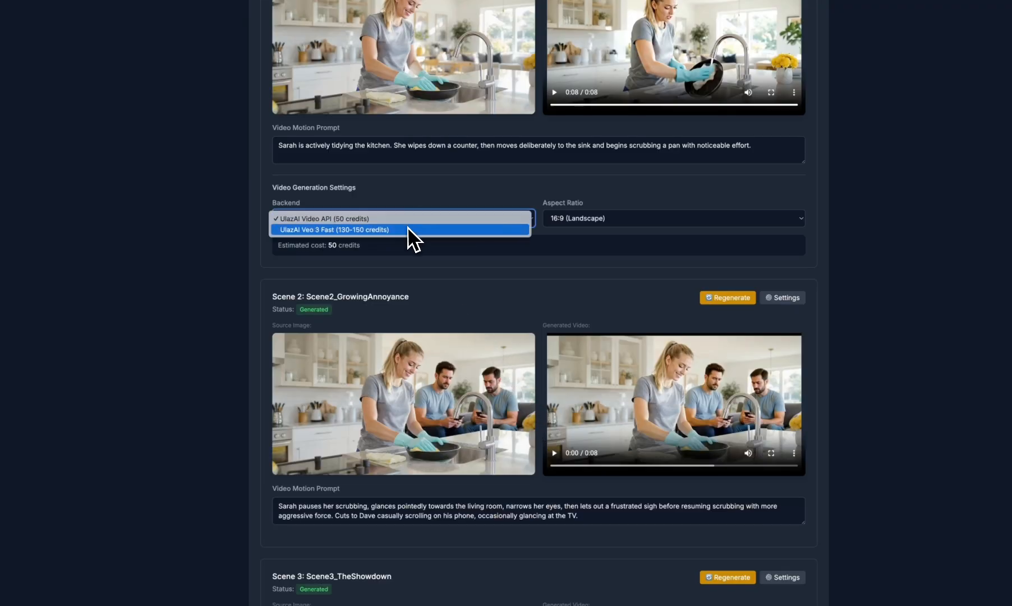
left_click(408, 229)
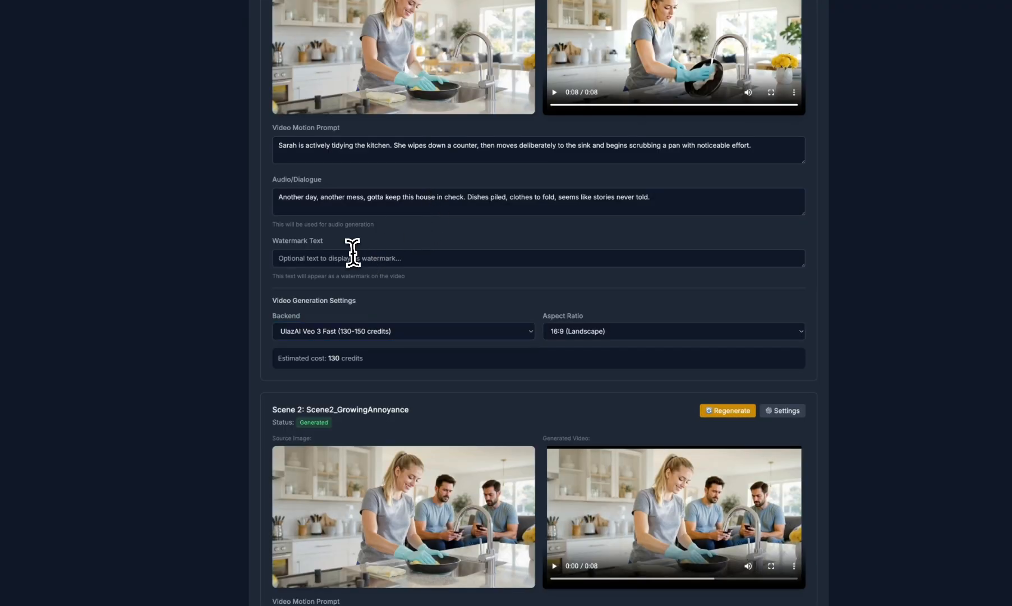
Set Scene 1's watermark text to "ulazai.com", check its dialogue and choose the 16:9 (Landscape) aspect ratio
left_click(350, 255)
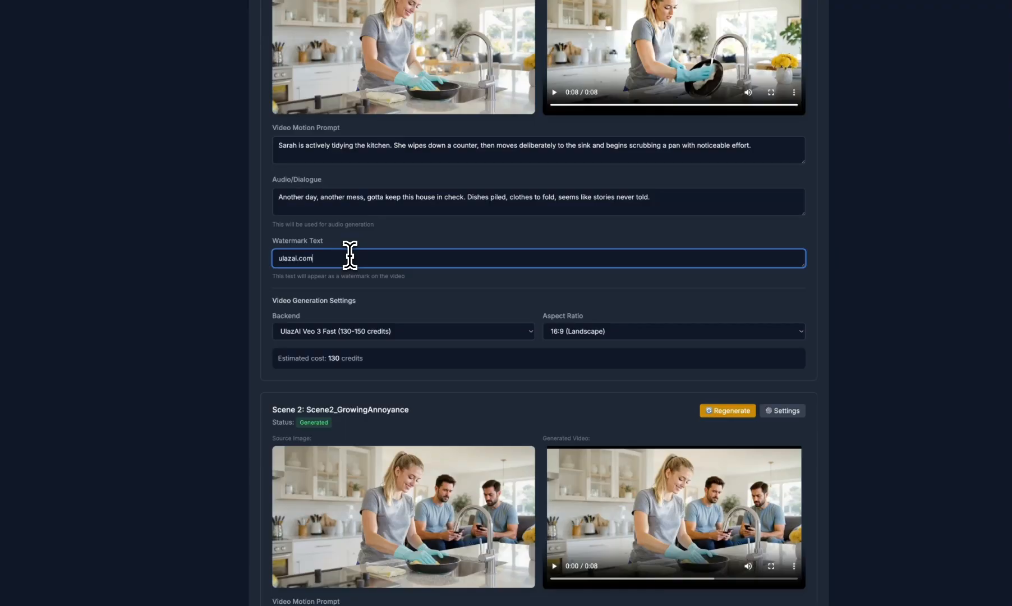
left_click(414, 218)
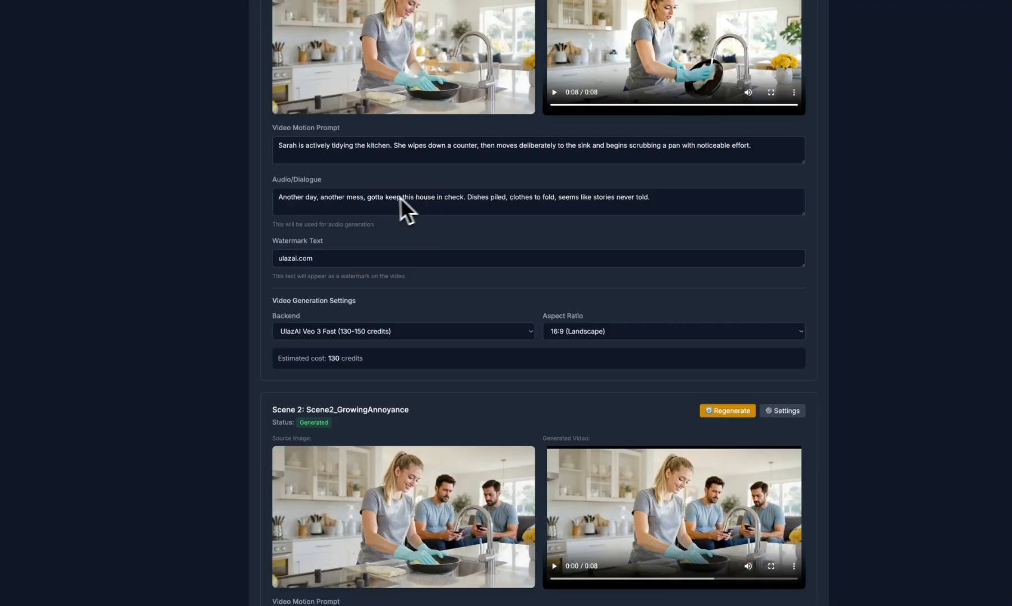
left_click_drag(278, 197, 631, 197)
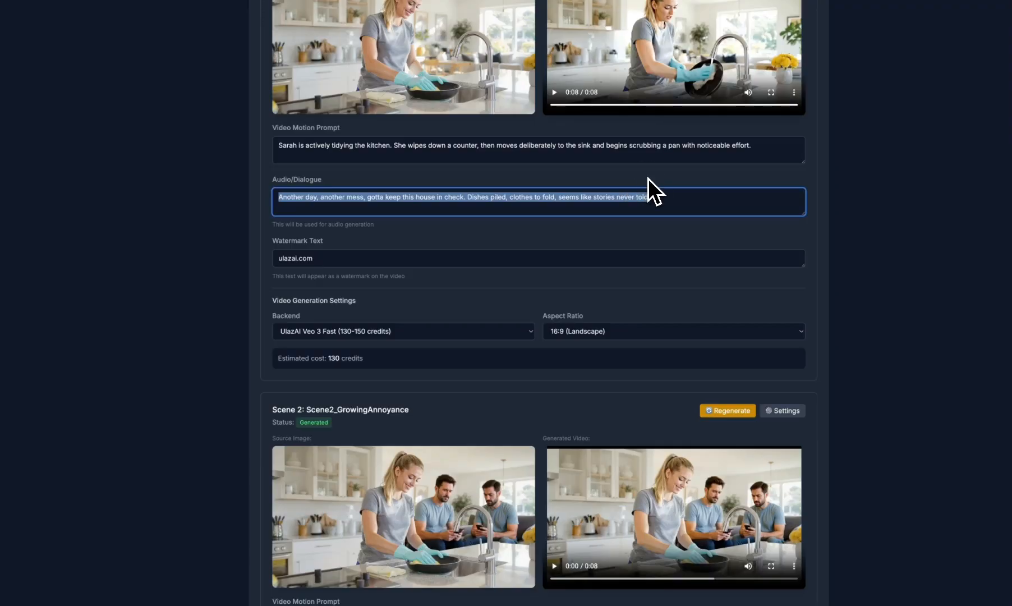
left_click(637, 183)
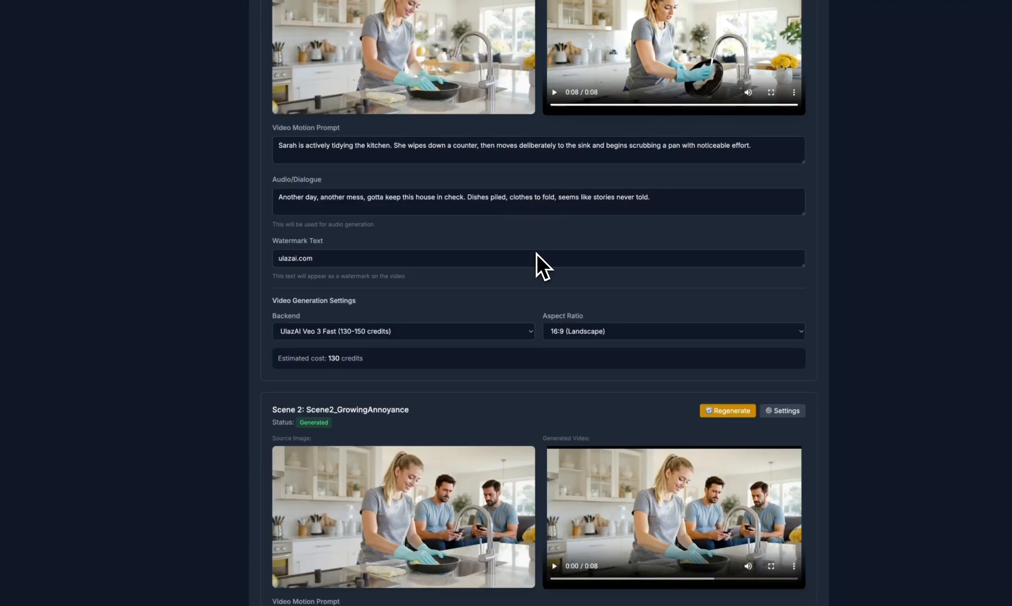
scroll(524, 271, "down", 1)
left_click(589, 313)
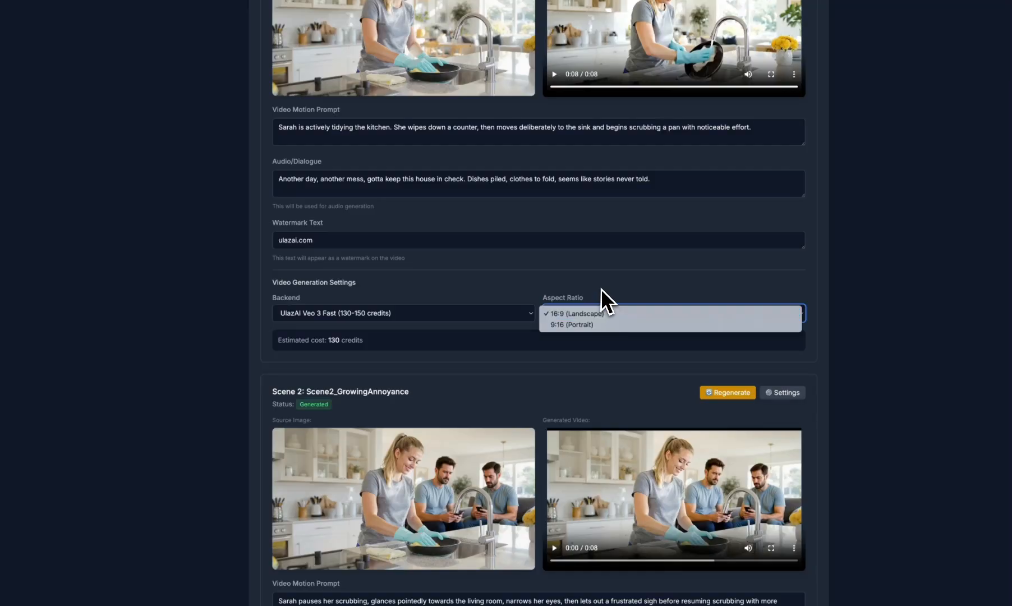
left_click(586, 314)
Play part of Scene 2's generated video, pause it and play Scene 3's generated video
scroll(527, 348, "down", 3)
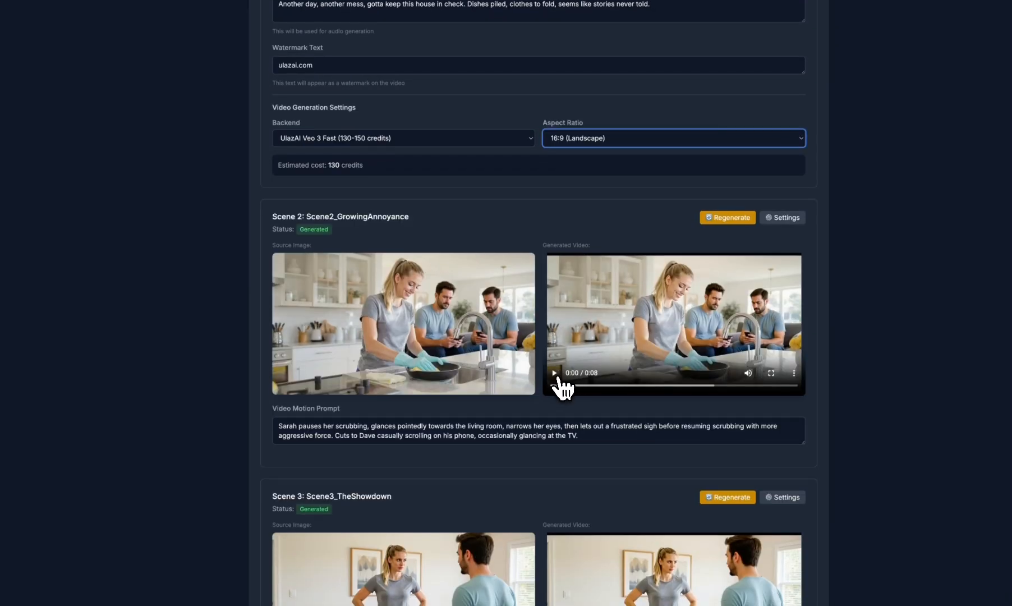
left_click(555, 374)
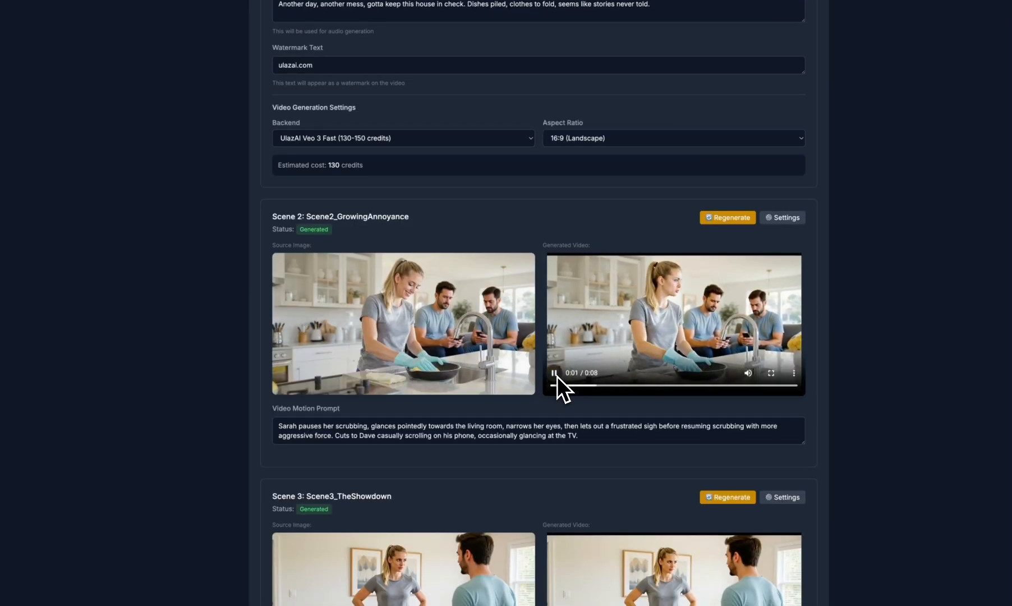
scroll(561, 437, "down", 1)
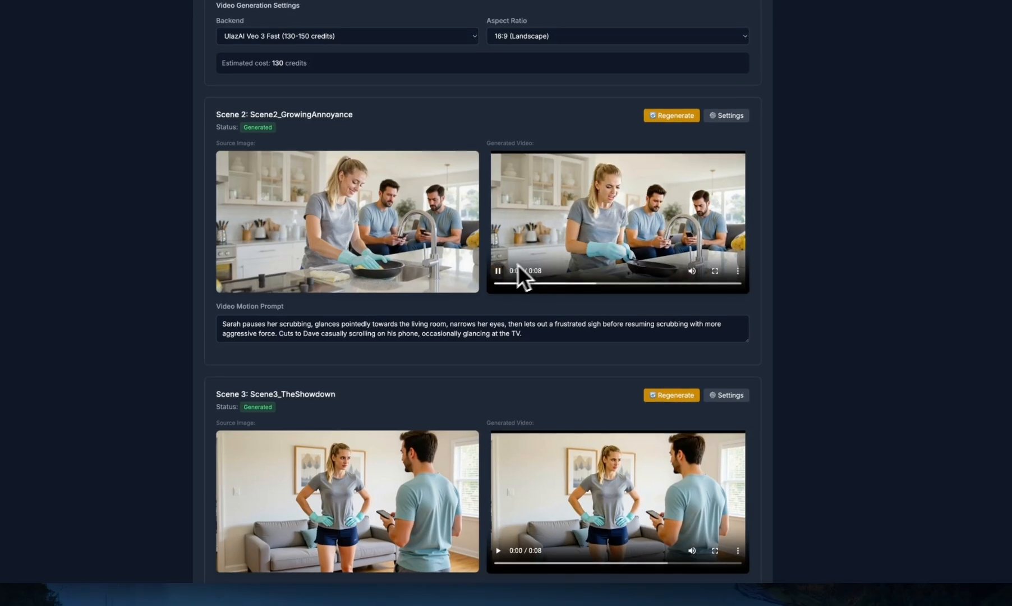
left_click(555, 337)
scroll(562, 359, "down", 2)
left_click(498, 420)
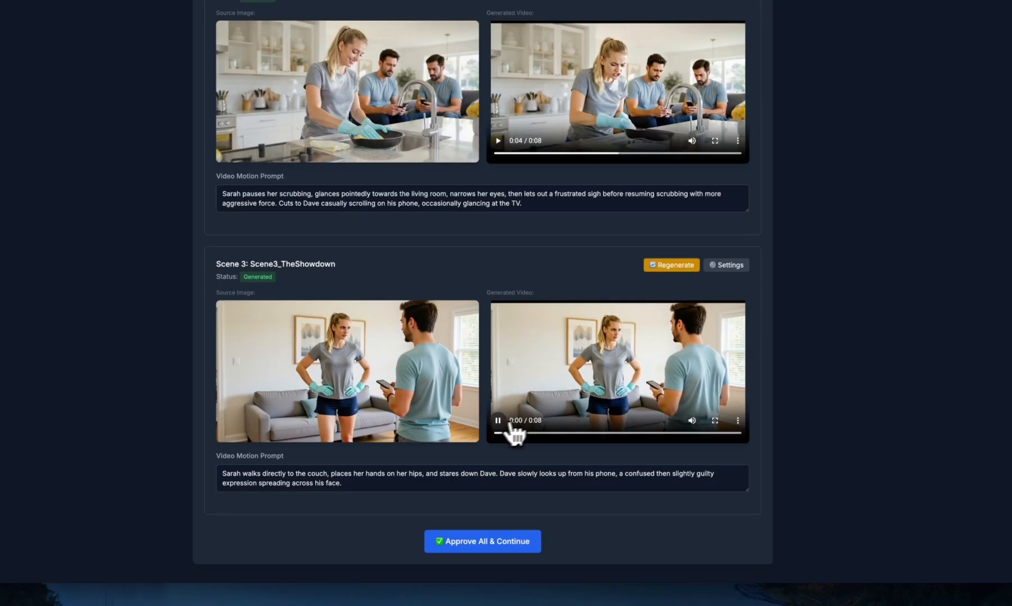
Show Scene 3's video generation settings and set its backend to UlazAI Veo 3 Fast (130-150 credits)
left_click(727, 266)
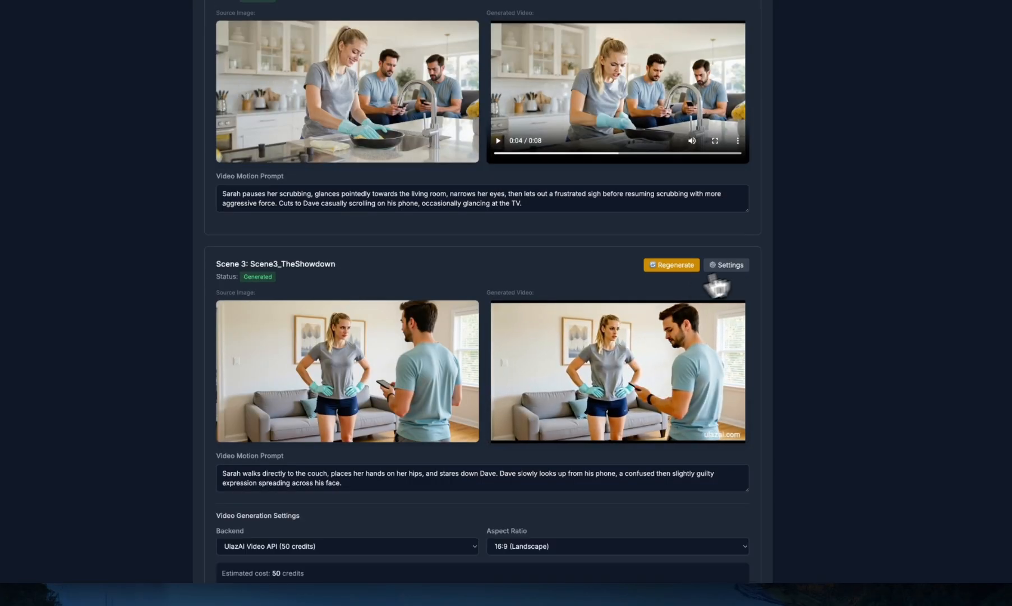
scroll(597, 331, "down", 2)
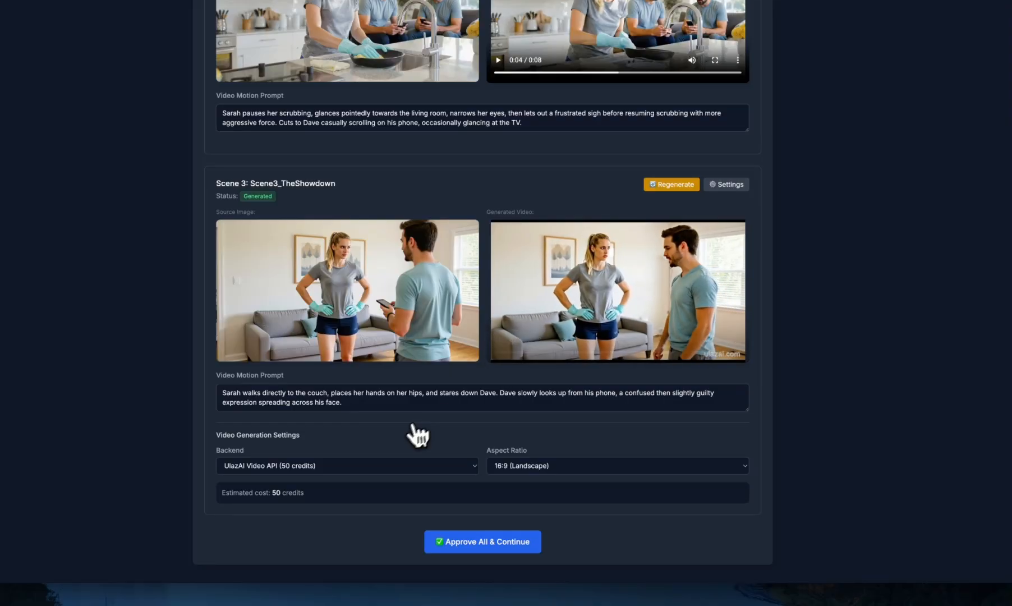
left_click(354, 465)
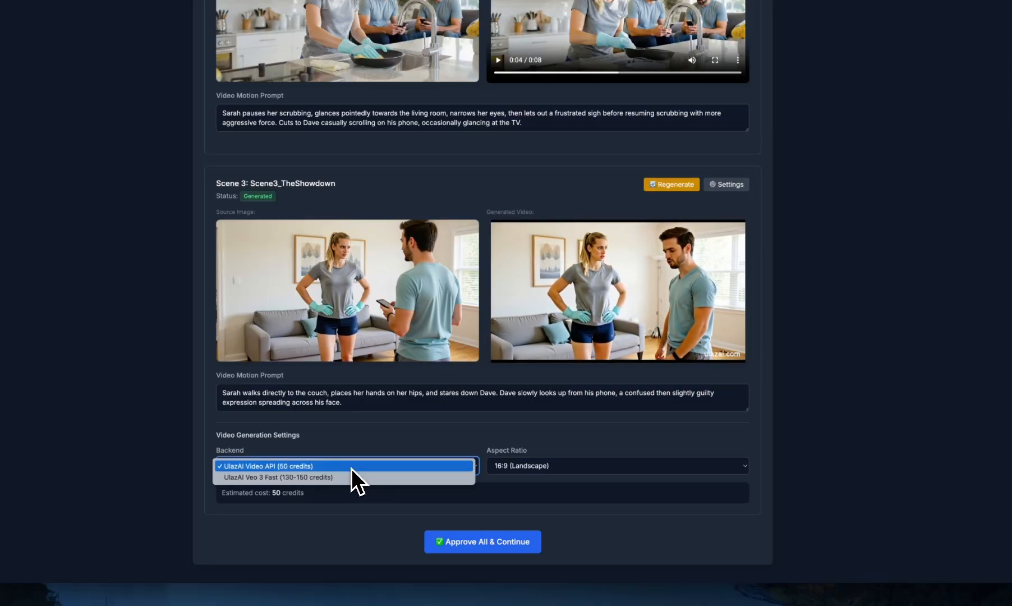
left_click(346, 475)
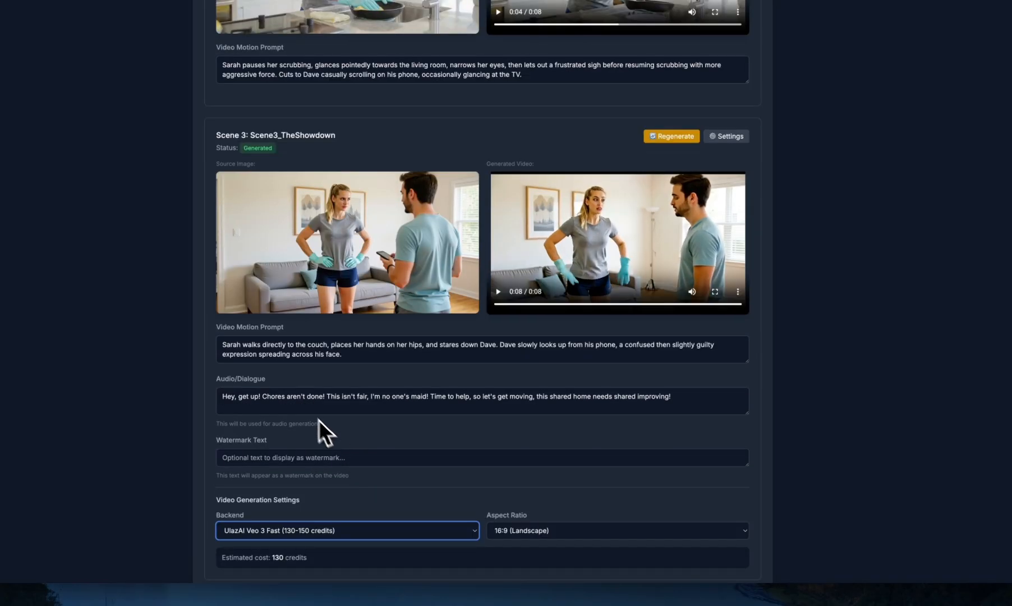
Prefix Scene 3's audio dialogue with "Woman is saying:" and enter the same site watermark as in Scene 1
left_click(256, 405)
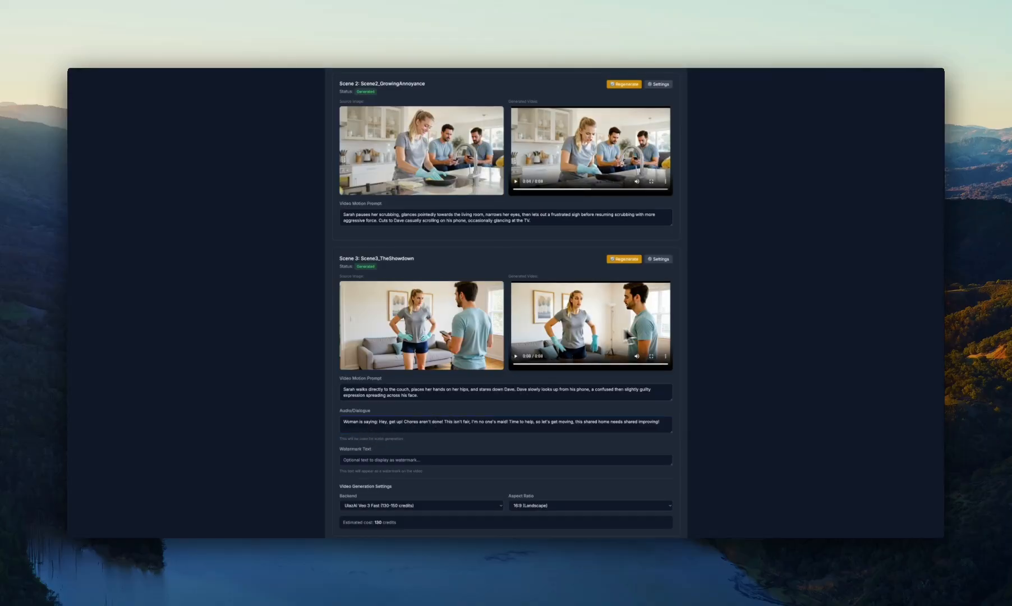
scroll(507, 413, "down", 1)
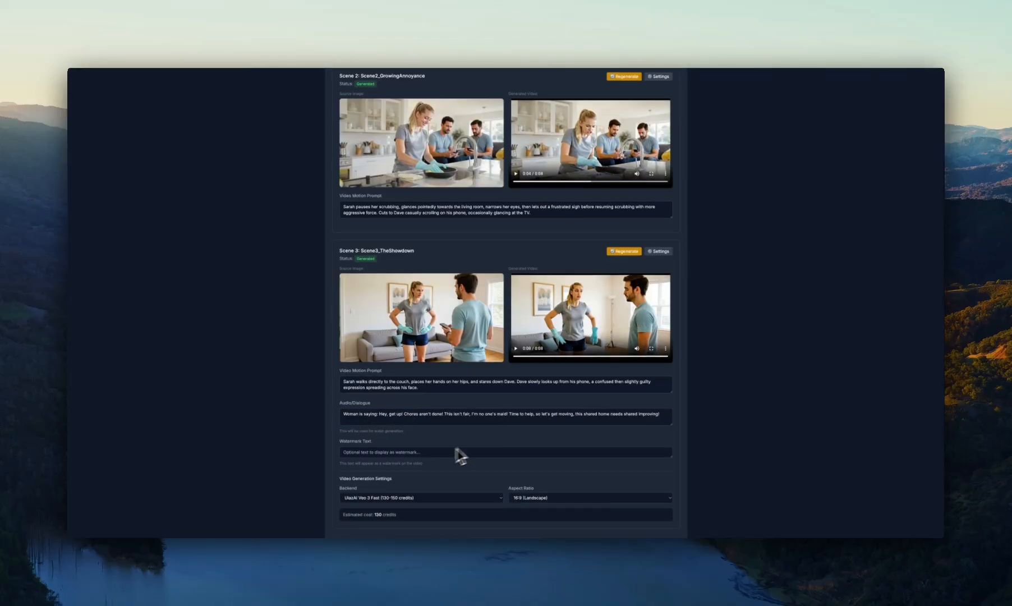
left_click(429, 460)
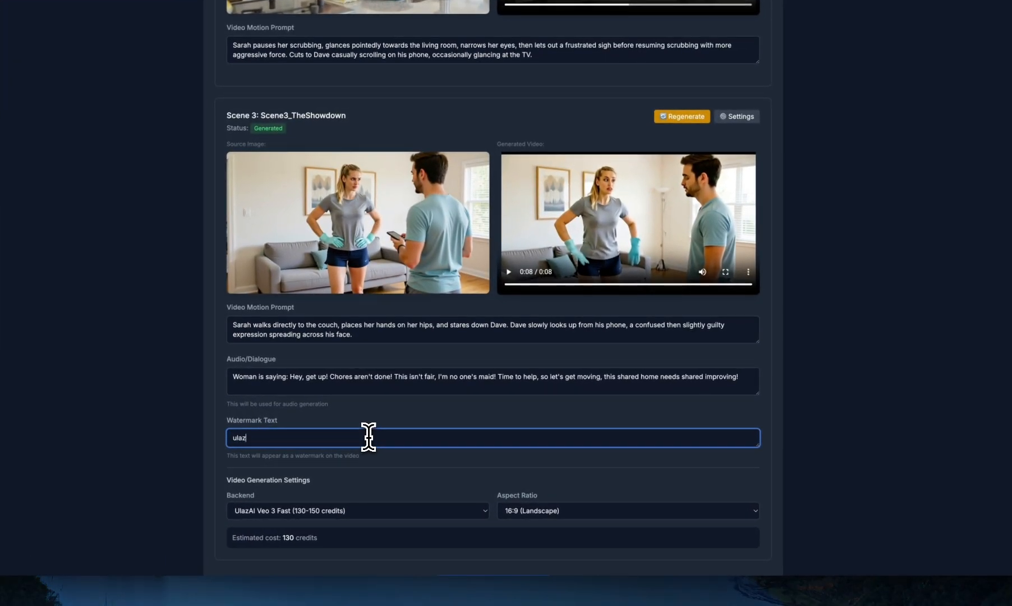
left_click(440, 408)
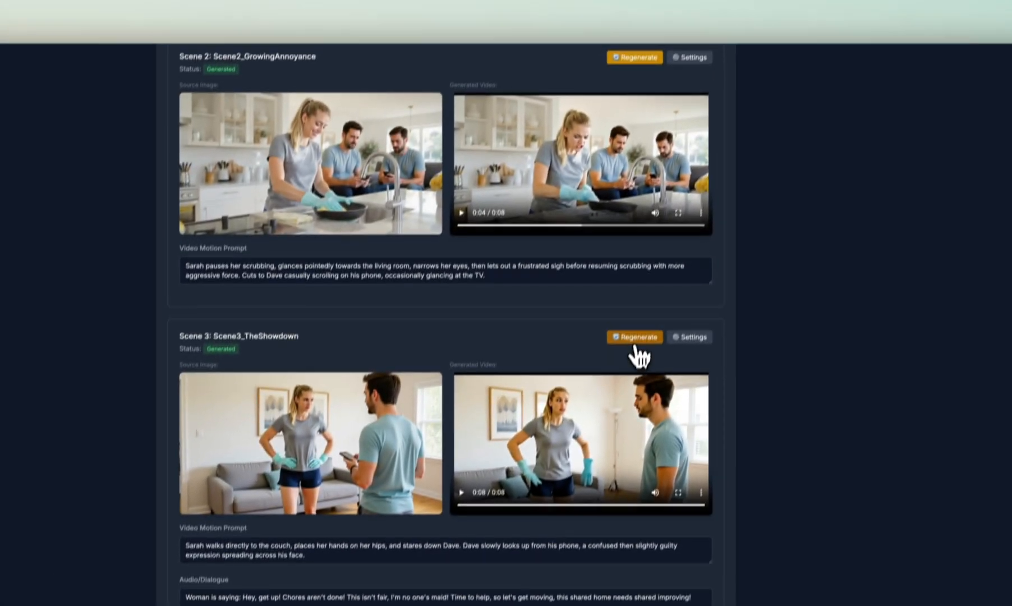
Regenerate Scene 3's video with the changed settings and accept the credit cost
left_click(686, 117)
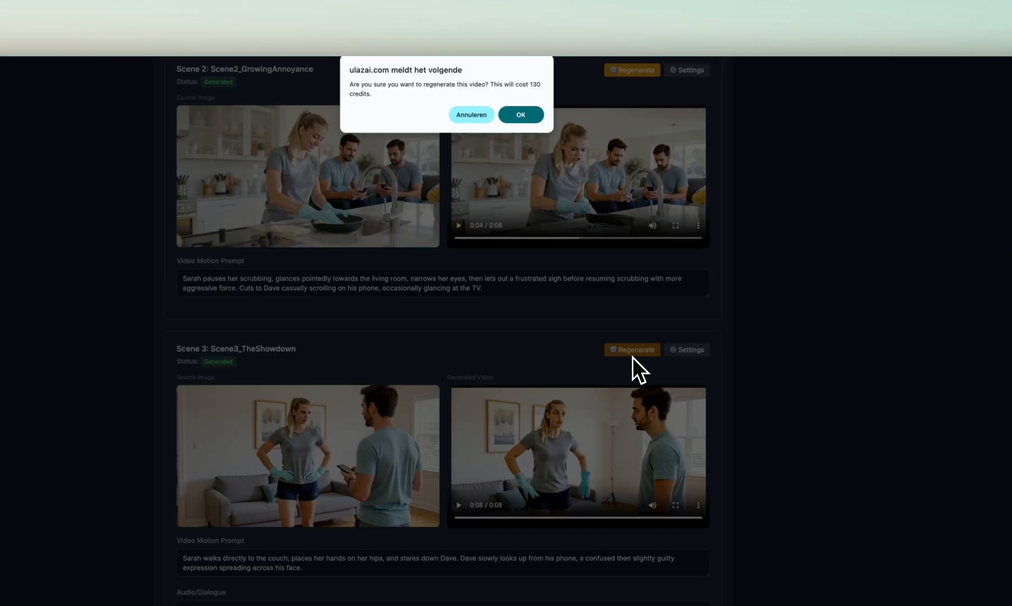
left_click(530, 118)
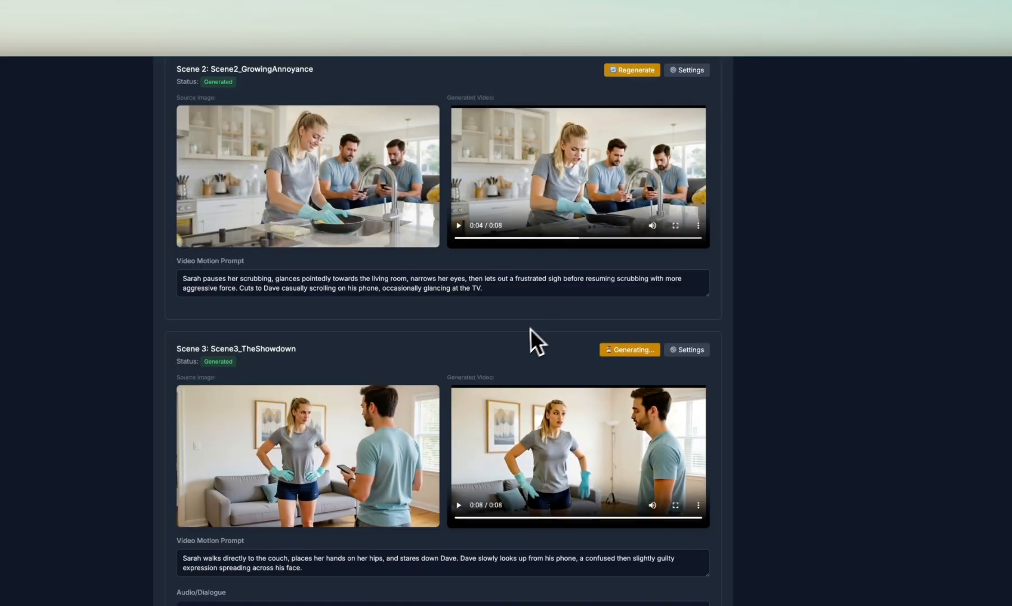
scroll(448, 362, "down", 2)
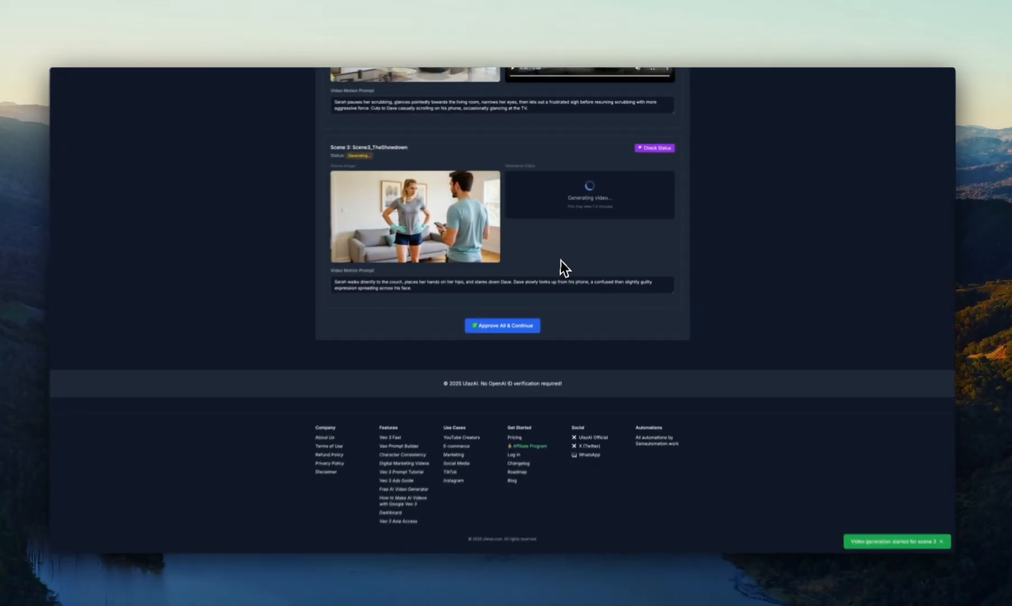
scroll(583, 245, "up", 1)
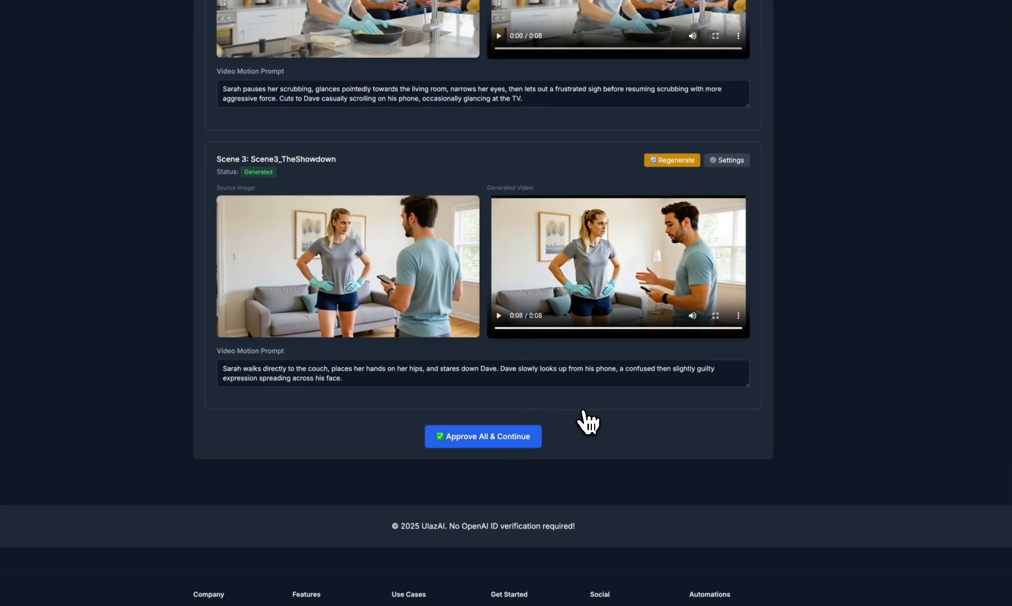
Open the Video Merging stage's details and re-merge the final video with the latest scene videos, accepting the additional credits
scroll(599, 430, "down", 6)
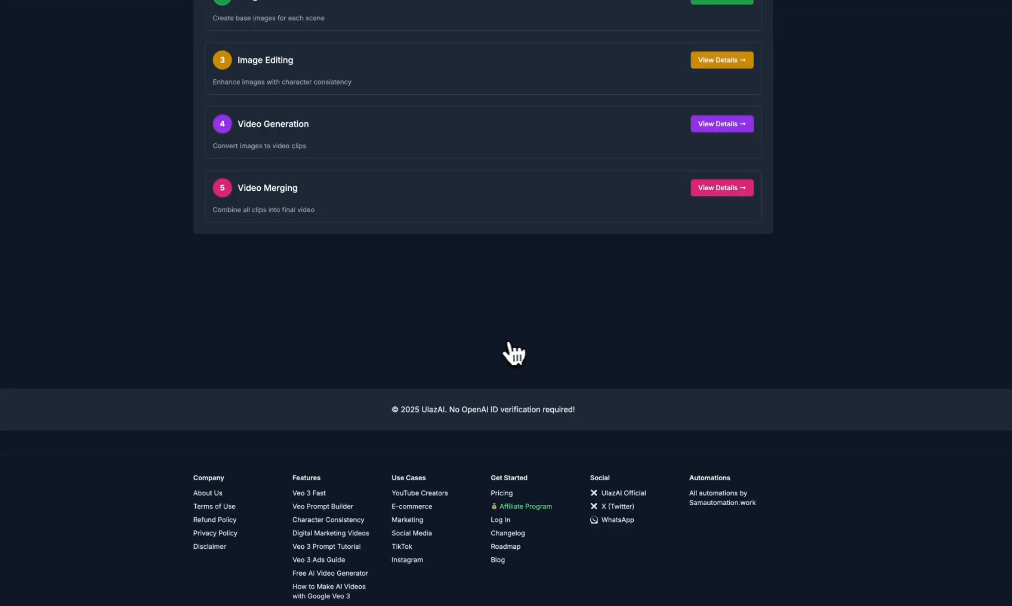
left_click(721, 190)
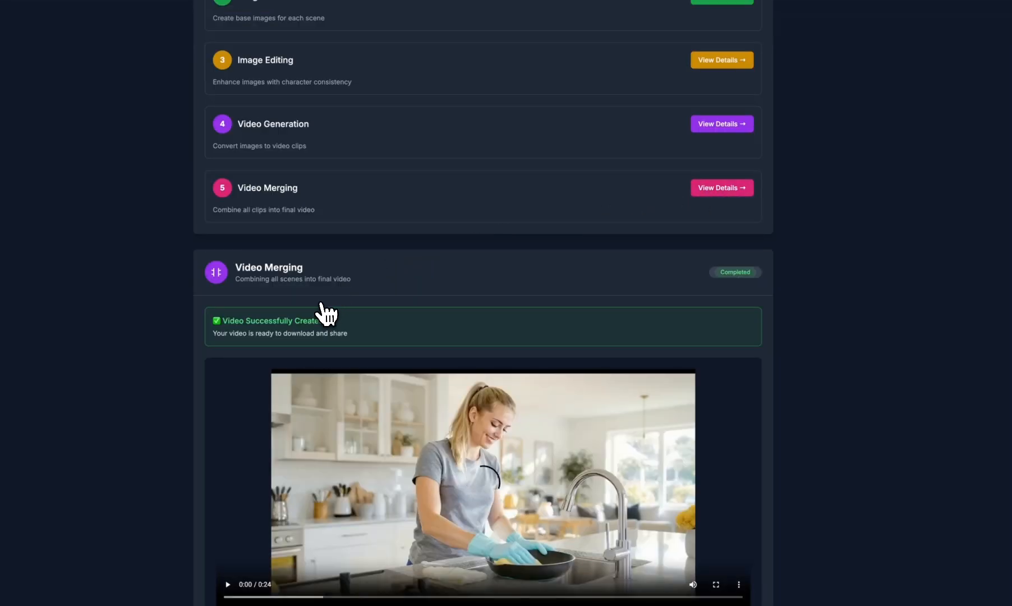
scroll(395, 324, "down", 3)
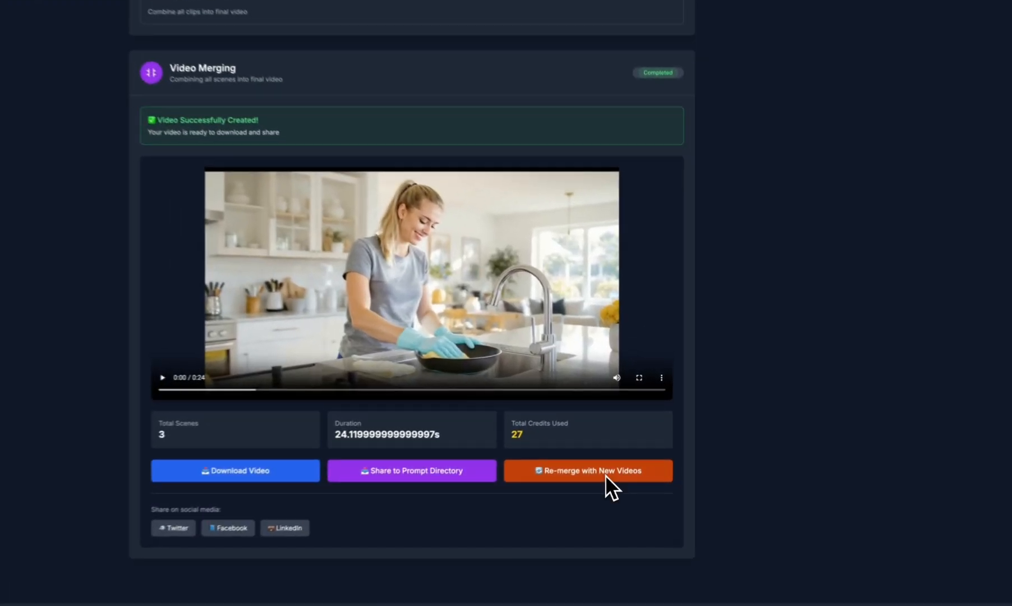
left_click(628, 443)
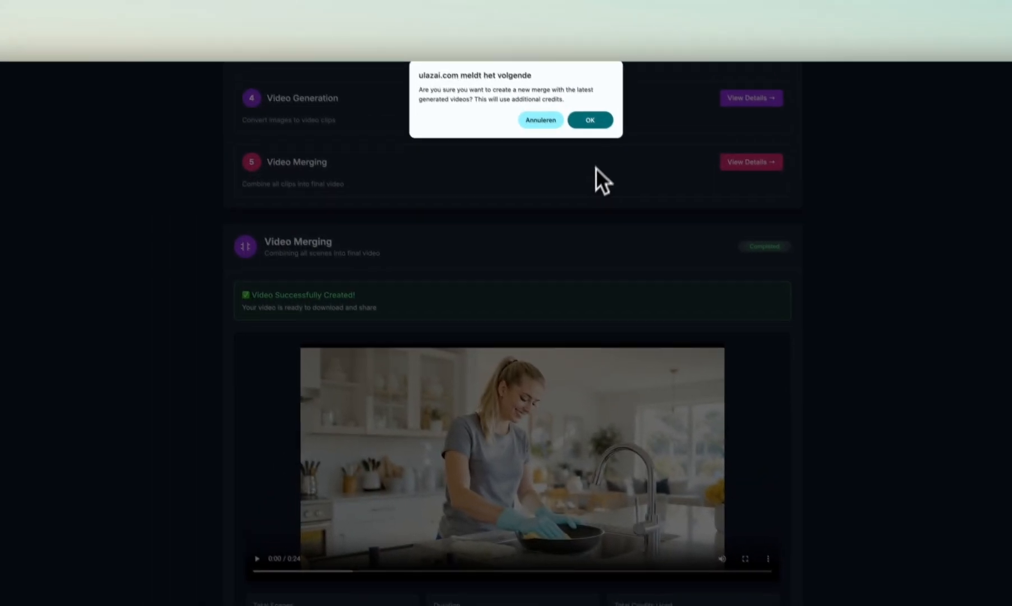
left_click(595, 126)
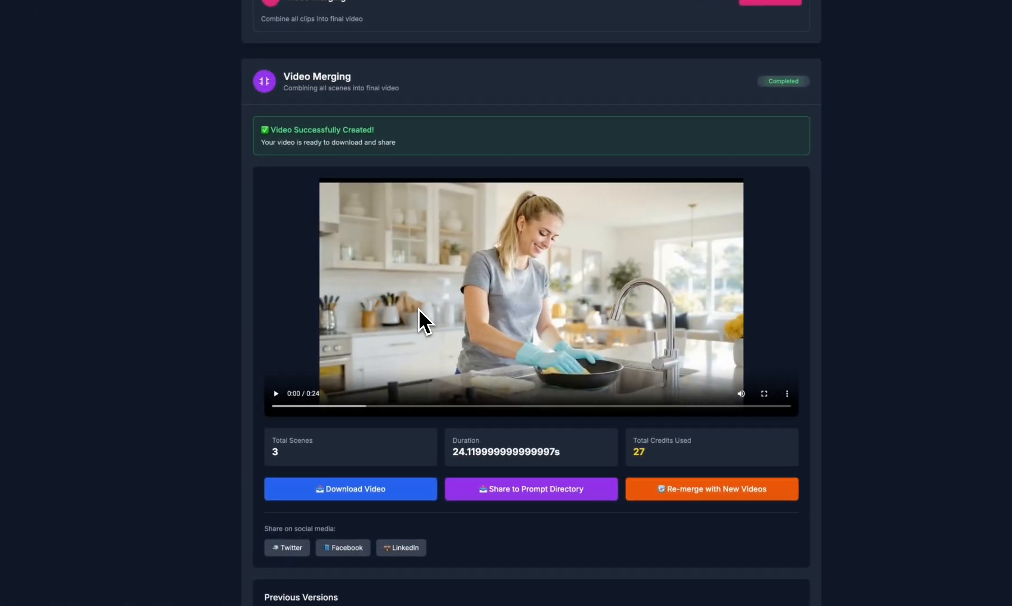
Play the newly merged final video with the volume raised and review the merging stage
left_click(418, 309)
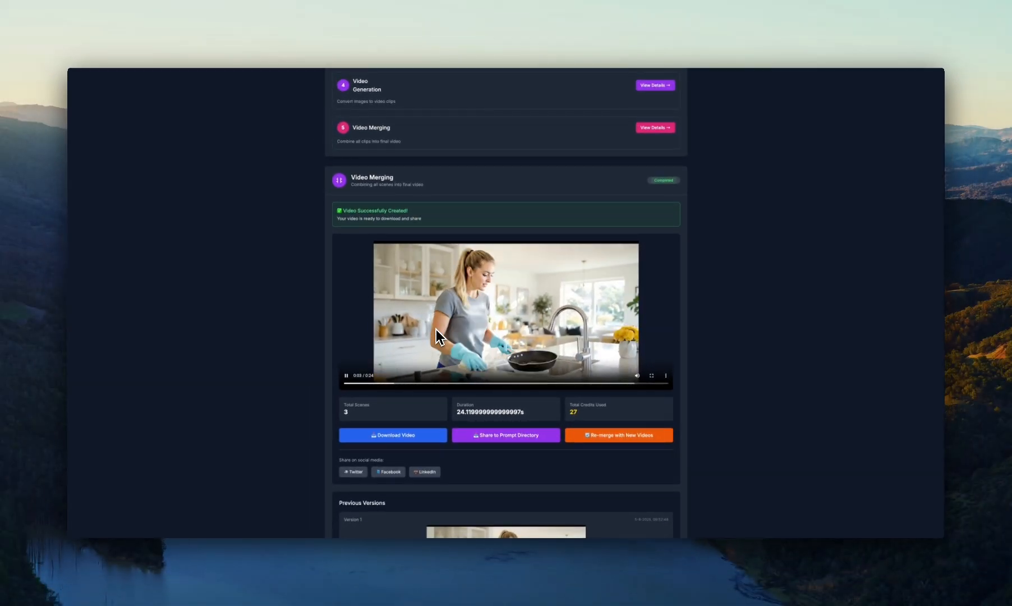
key("XF86AudioRaiseVolume")
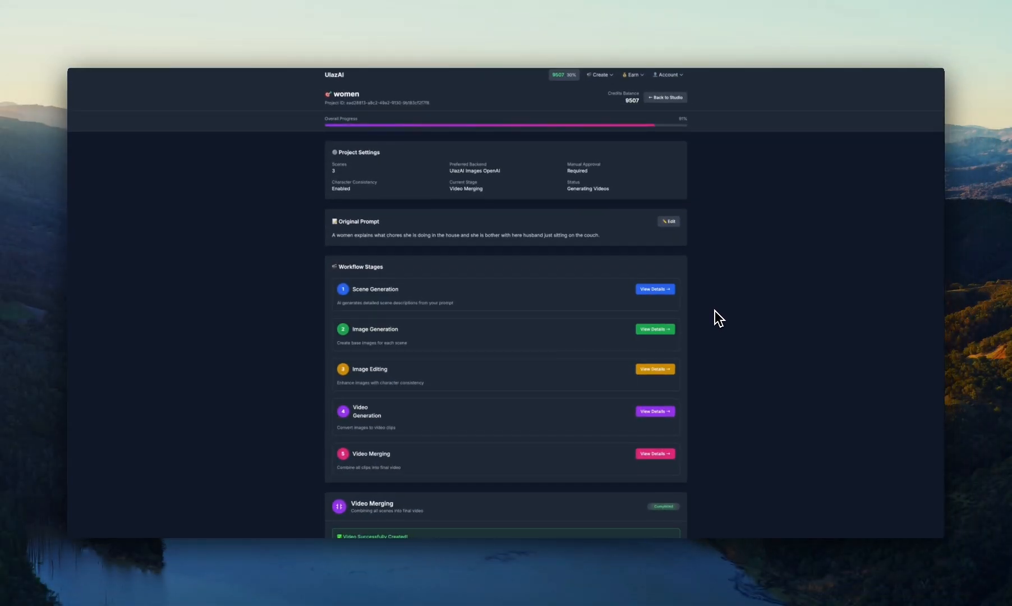
scroll(719, 318, "down", 5)
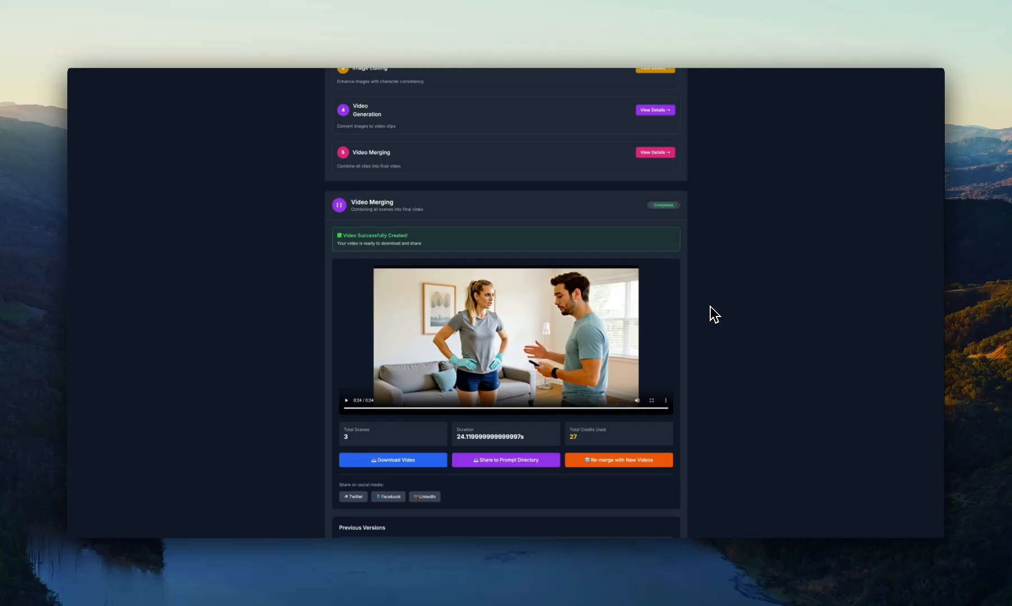